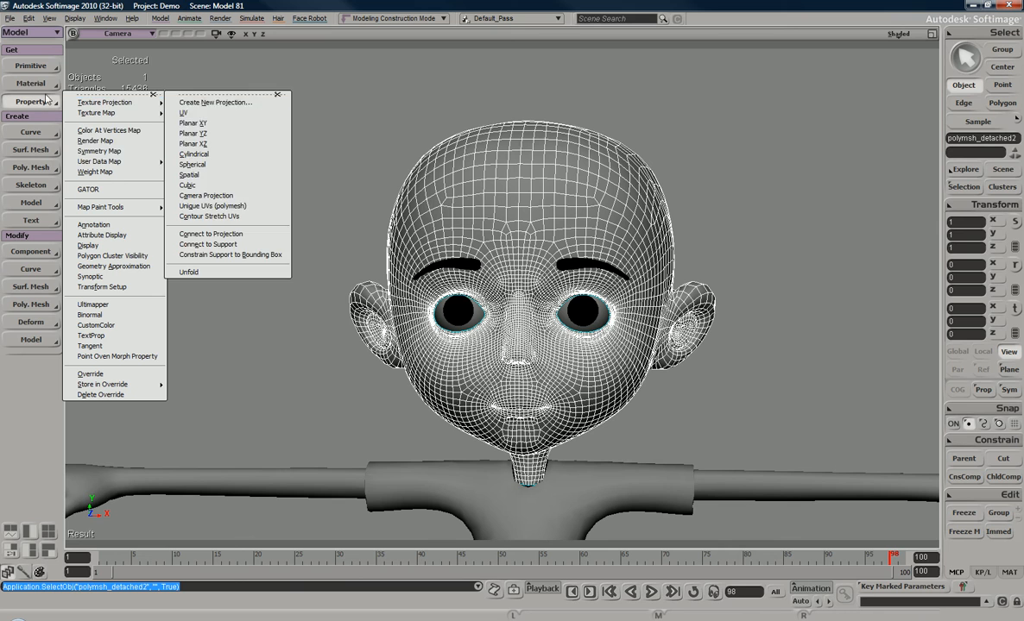
# Step: Add a Render Map property to the head mesh and check its list of available UV projections
pyautogui.click(103, 141)
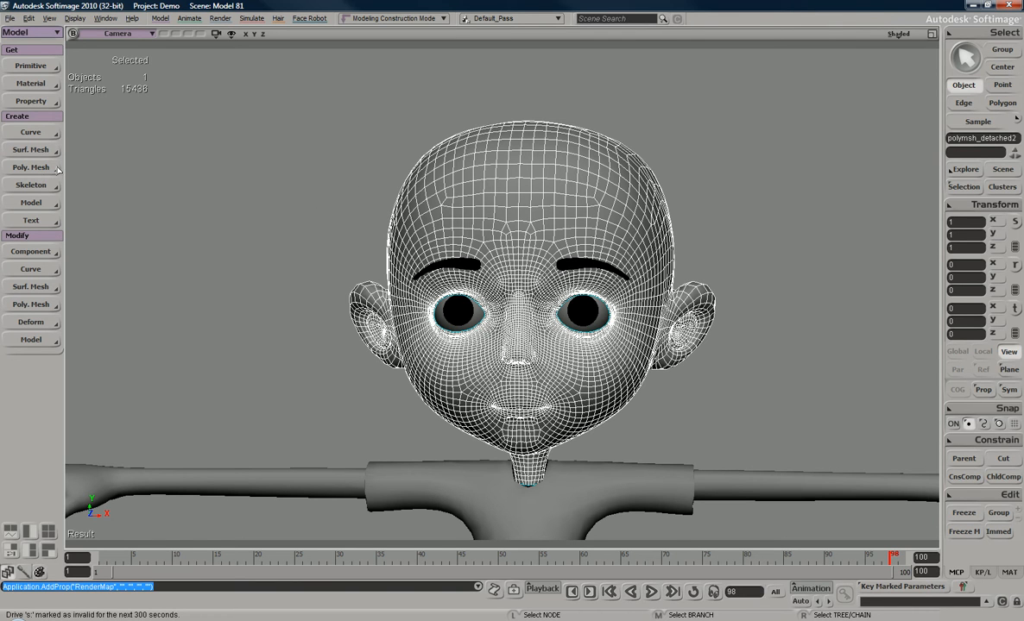
pyautogui.click(85, 217)
pyautogui.moveTo(117, 233); pyautogui.dragTo(184, 141)
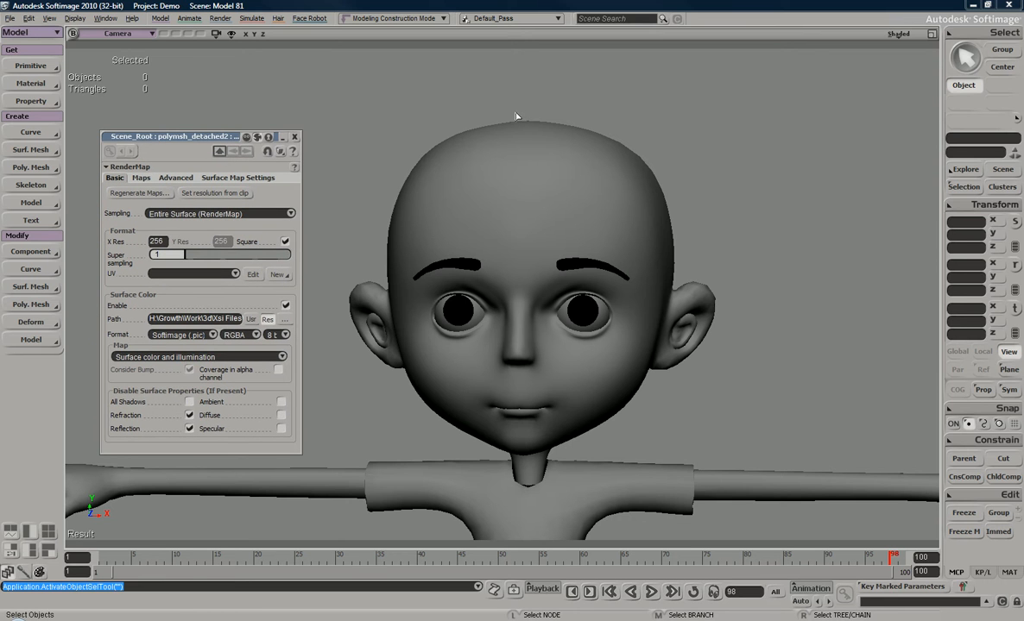
pyautogui.click(488, 144)
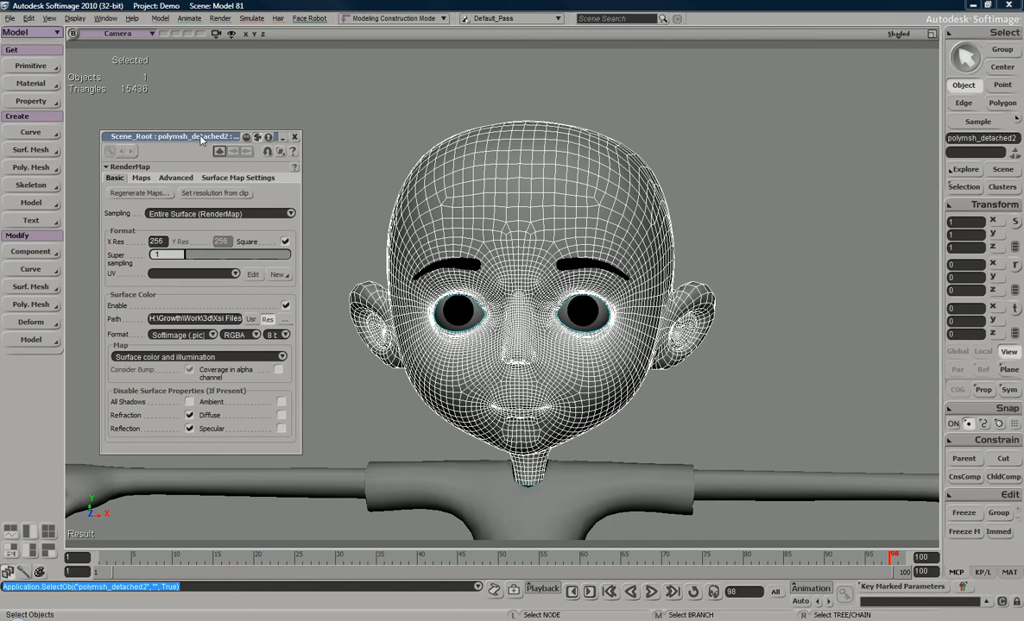
pyautogui.moveTo(235, 137); pyautogui.dragTo(244, 113)
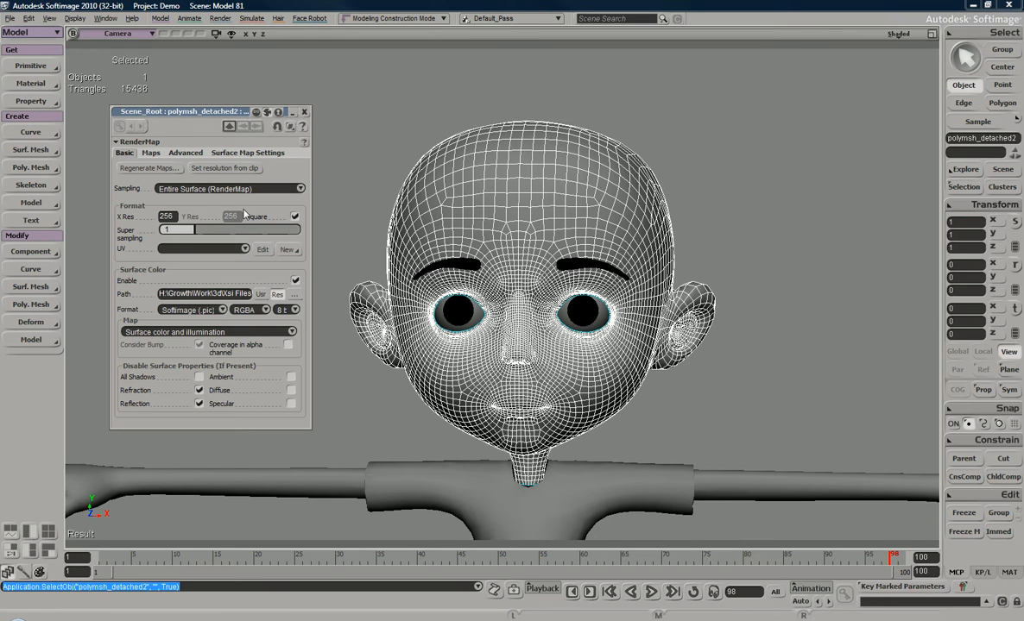
pyautogui.click(229, 248)
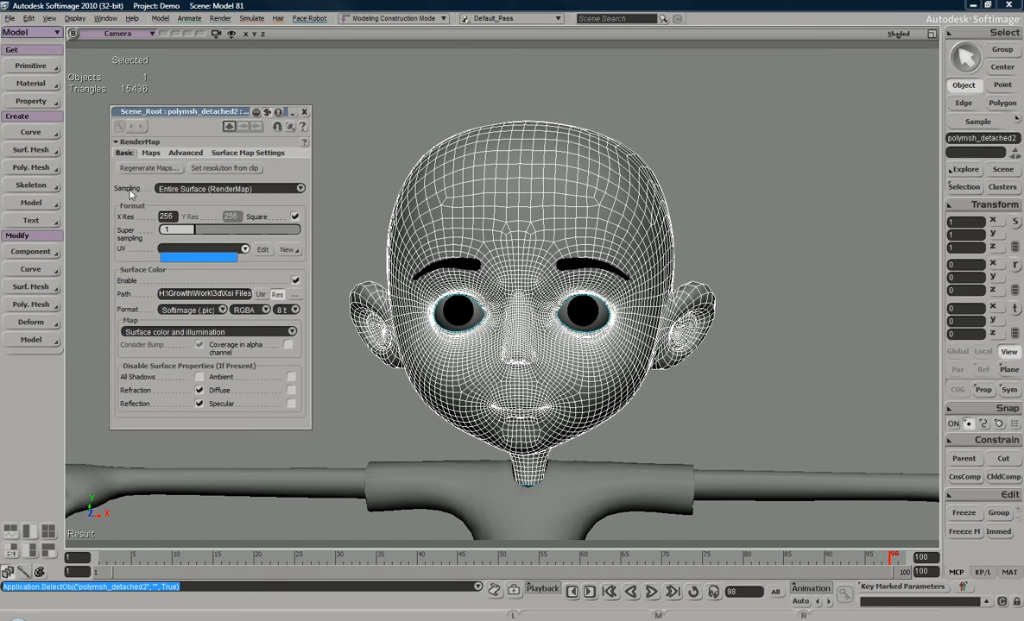
pyautogui.click(216, 110)
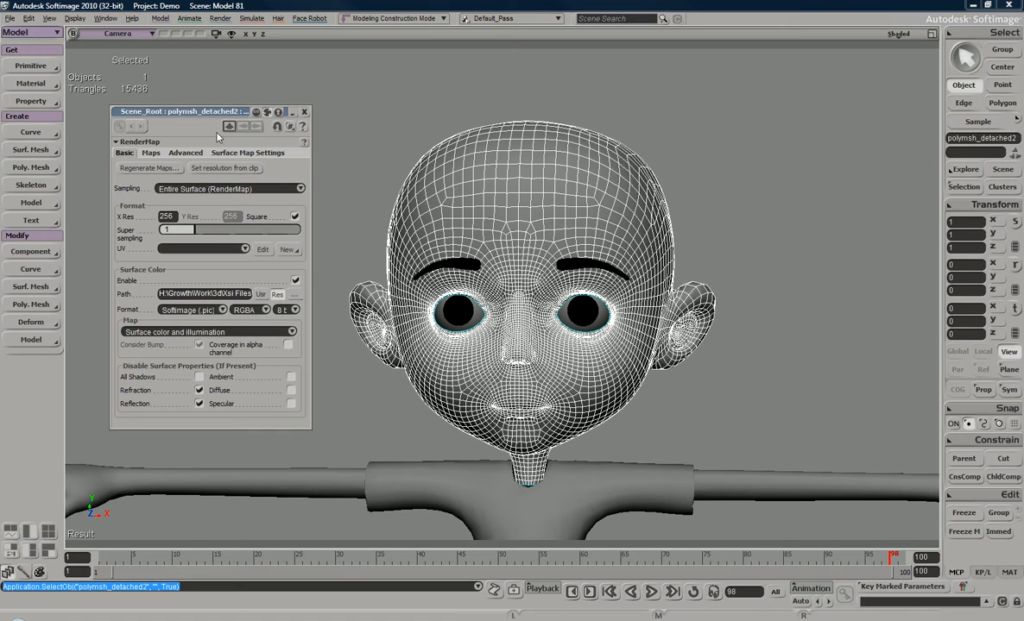
# Step: Create a Unique UVs (polymesh) texture projection on the head mesh, with Angle grouping as the flattening method
pyautogui.moveTo(207, 109); pyautogui.dragTo(210, 94)
pyautogui.moveTo(561, 176); pyautogui.dragTo(610, 180, button='right')
pyautogui.hotkey('ctrl', 'shift', 'a')
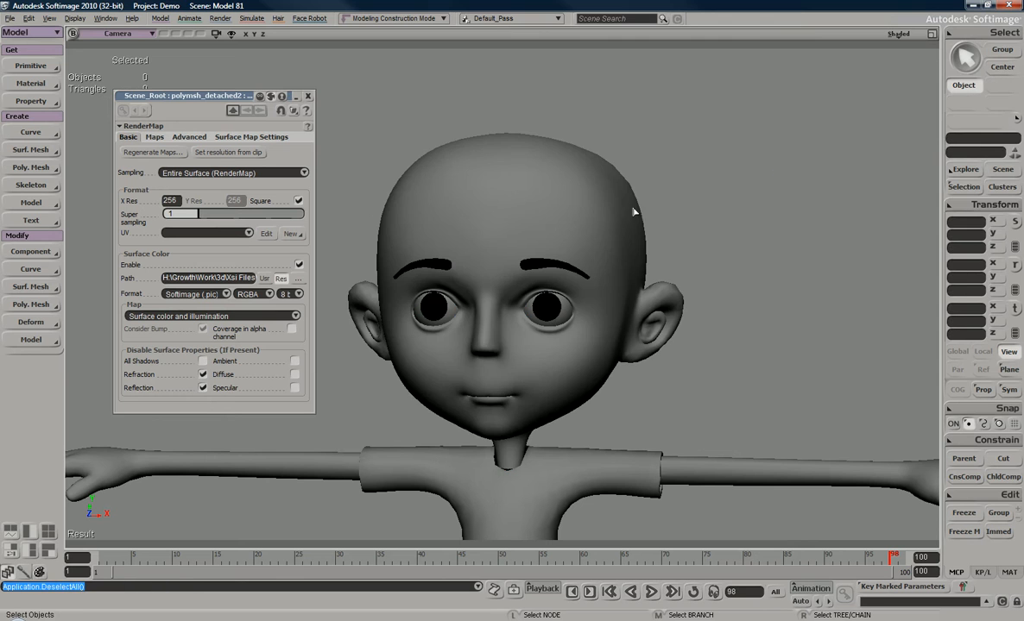
pyautogui.click(494, 192)
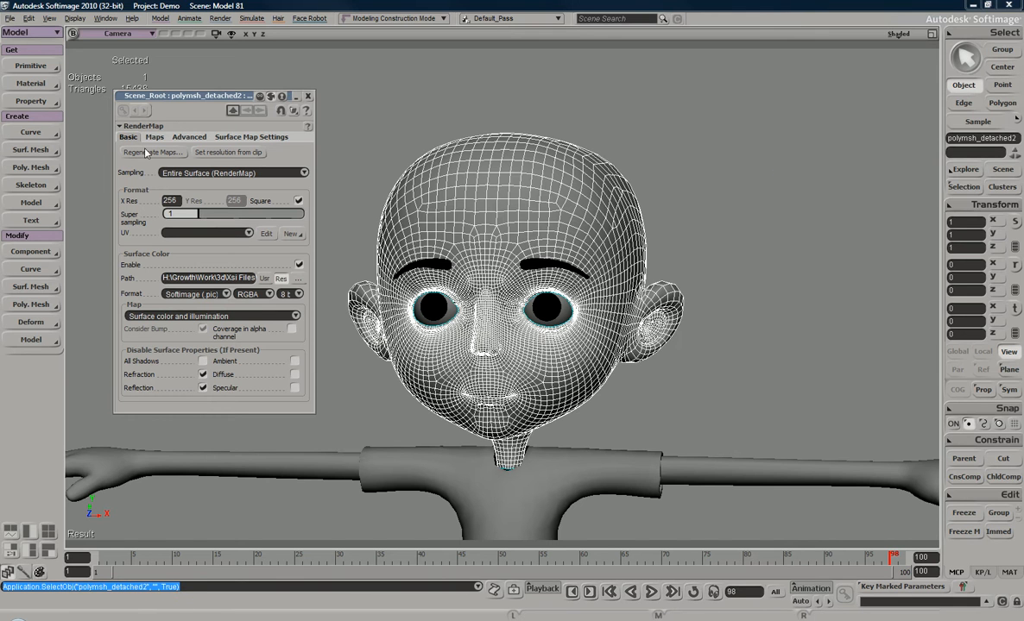
pyautogui.click(55, 101)
pyautogui.moveTo(92, 102)
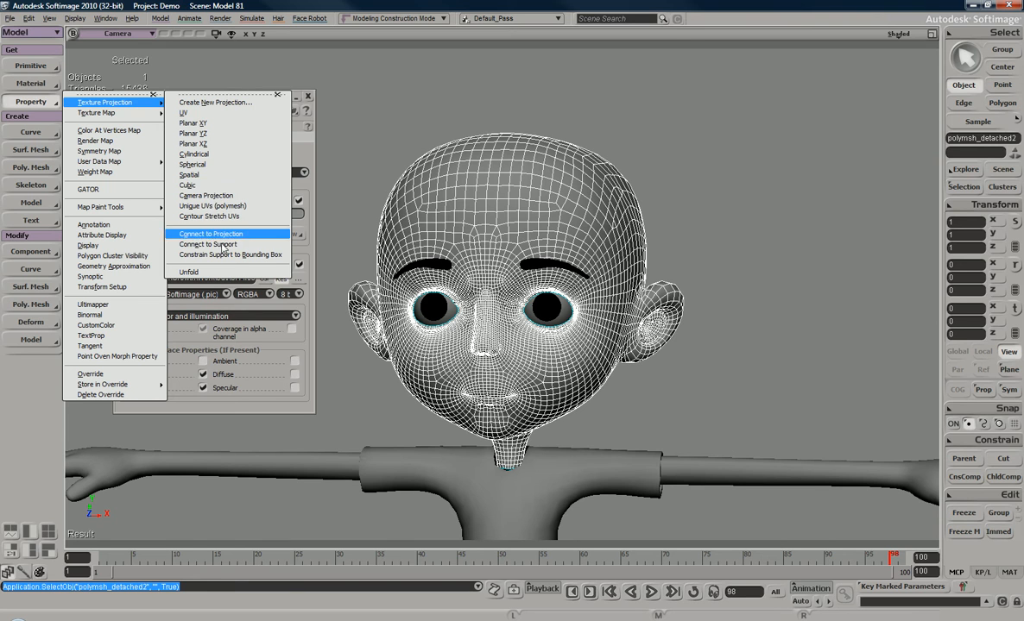
pyautogui.click(245, 207)
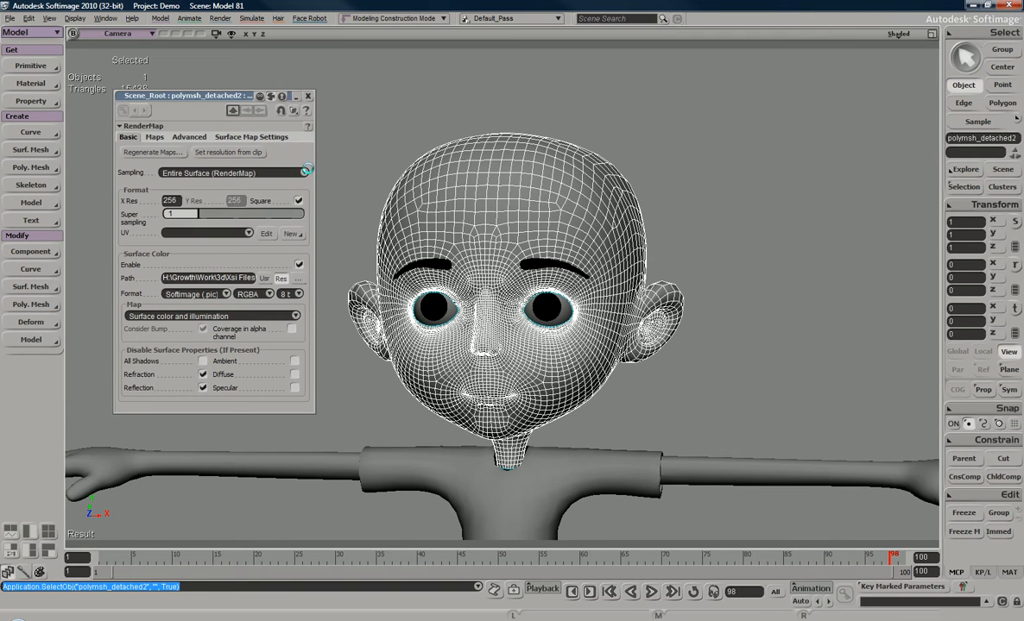
pyautogui.click(226, 151)
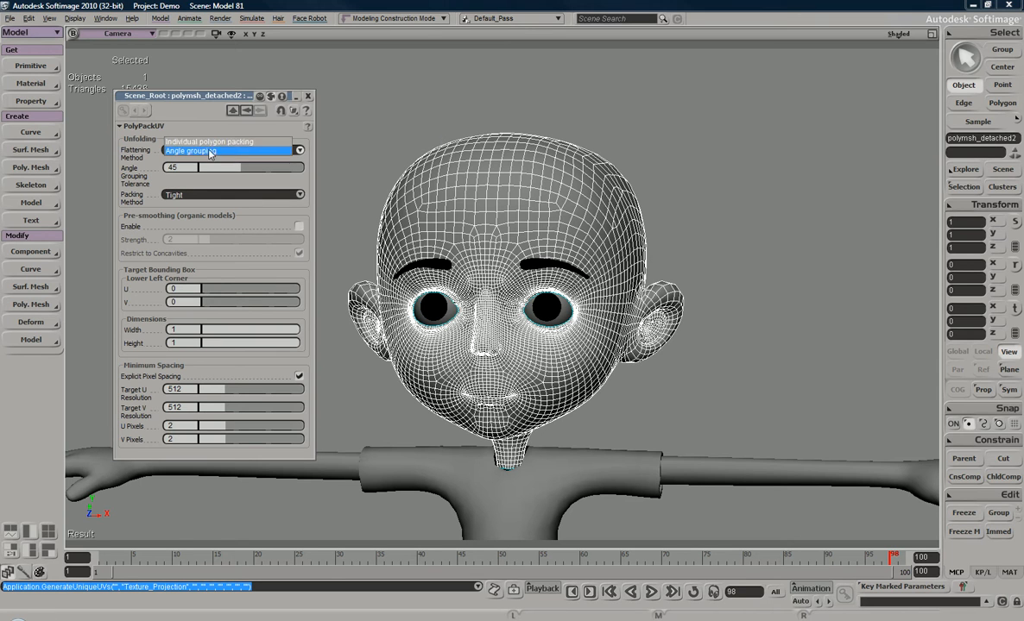
pyautogui.click(205, 153)
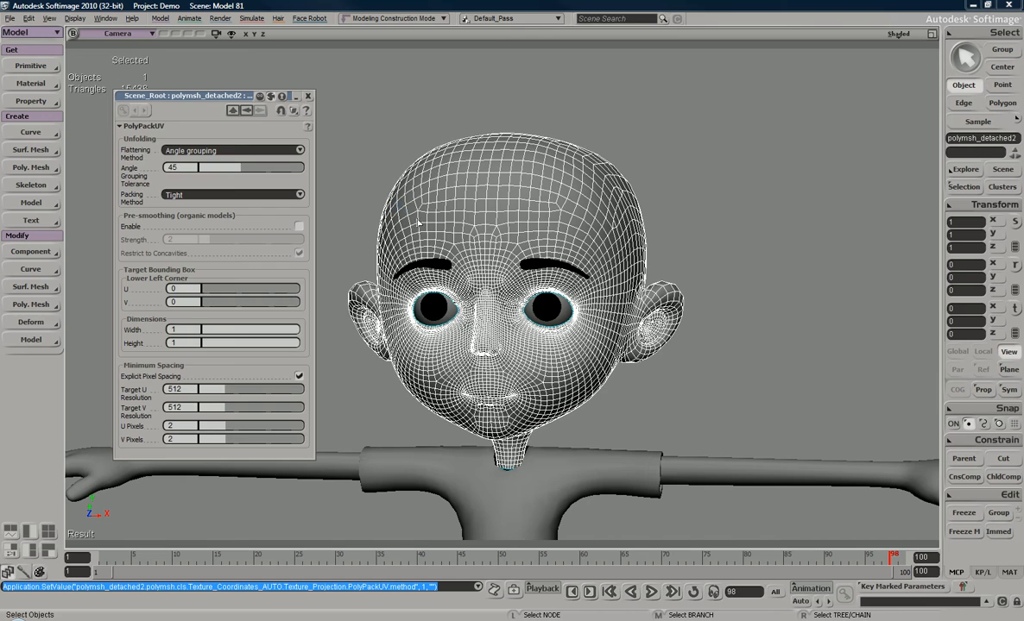
# Step: Set the head's render map to an X resolution of 512 with Texture_Projection as its UV
pyautogui.hotkey('alt', '7')
pyautogui.scroll(4, 381, 263)
pyautogui.press('s')
pyautogui.moveTo(382, 263); pyautogui.dragTo(304, 406)
pyautogui.moveTo(304, 405); pyautogui.dragTo(491, 205, button='middle')
pyautogui.click(541, 111)
pyautogui.press('s')
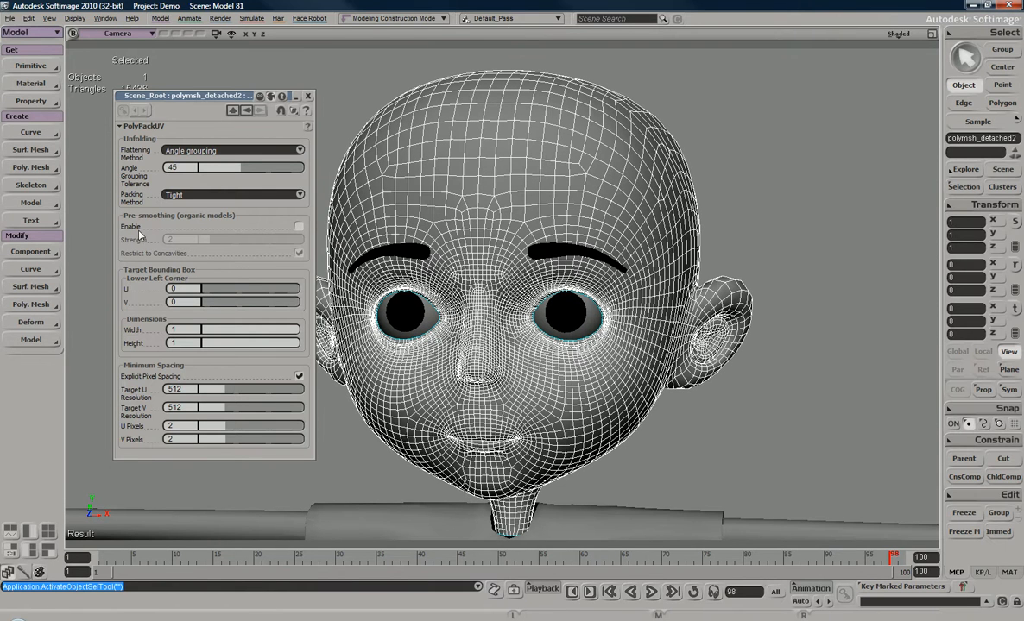
pyautogui.click(246, 107)
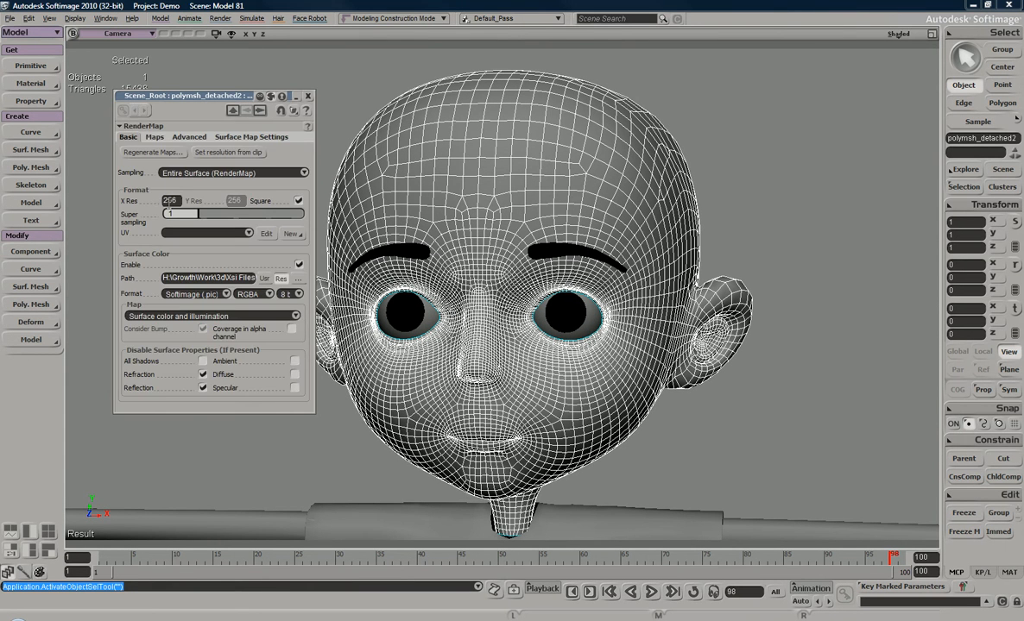
pyautogui.click(169, 200)
pyautogui.write('512')
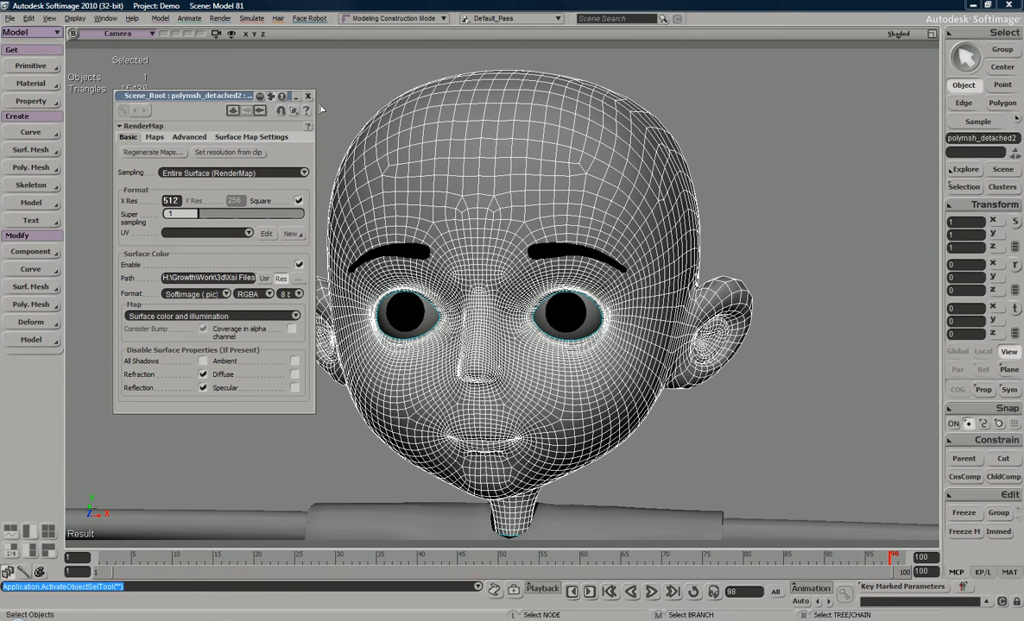
pyautogui.click(226, 232)
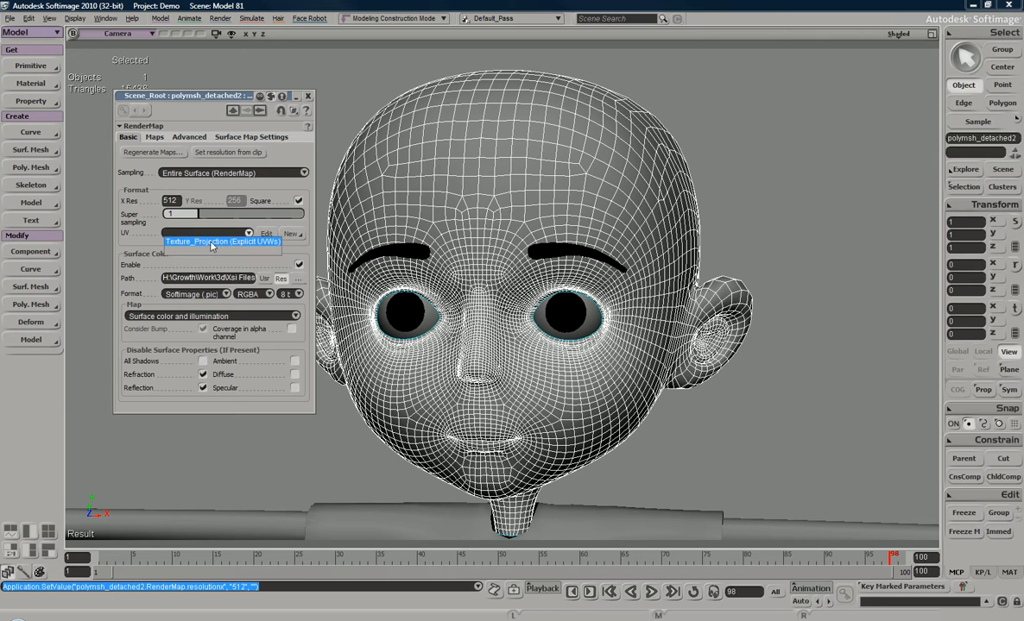
pyautogui.click(200, 241)
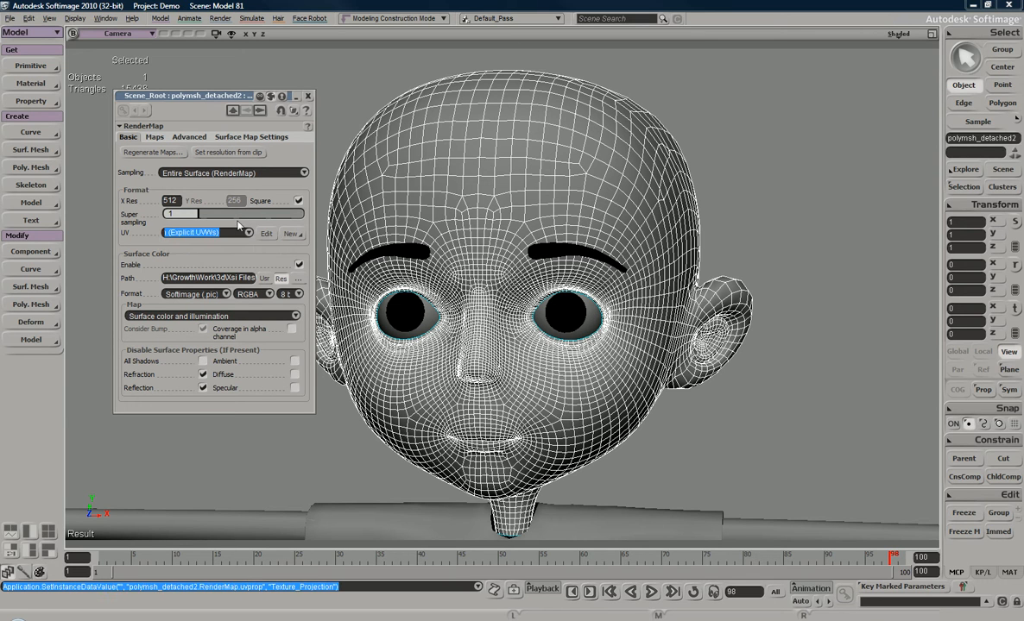
# Step: Open the Render Tree for the selected head mesh, place it clear of the head and enlarge its window
pyautogui.press('s')
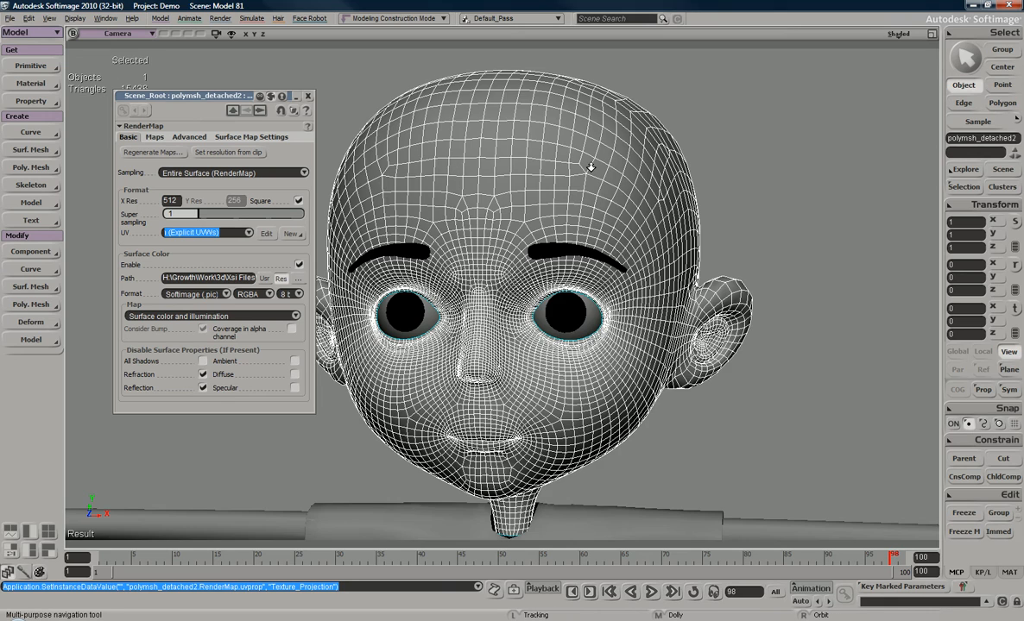
pyautogui.moveTo(585, 192); pyautogui.dragTo(540, 157, button='middle')
pyautogui.moveTo(541, 157); pyautogui.dragTo(509, 197)
pyautogui.moveTo(509, 196)
pyautogui.mouseDown(button='right')
pyautogui.moveTo(534, 198)
pyautogui.moveTo(502, 153)
pyautogui.moveTo(507, 194)
pyautogui.mouseUp(button='right')
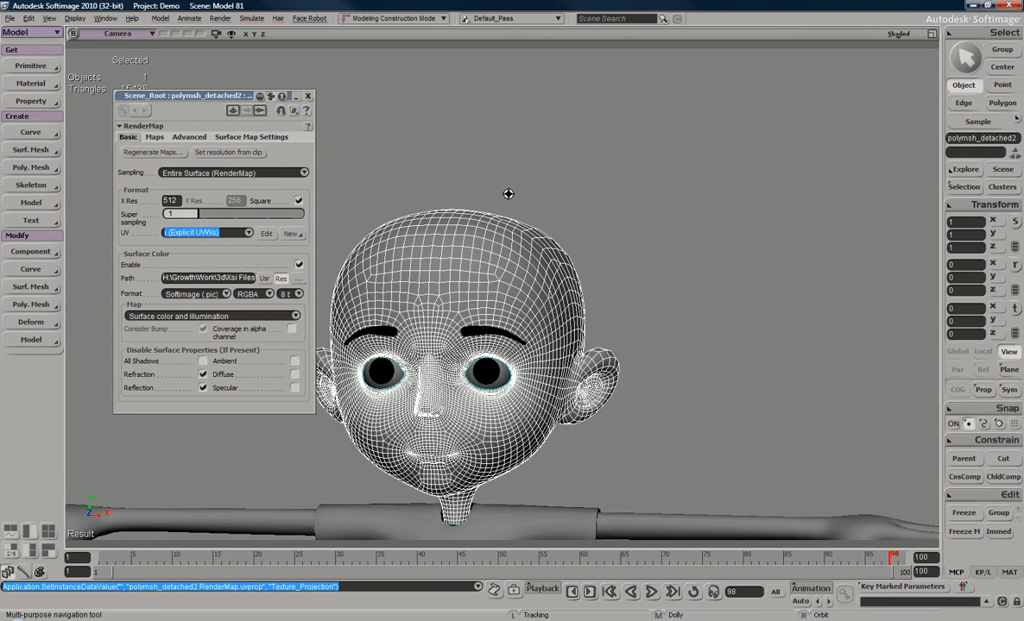
pyautogui.press('space')
pyautogui.click(571, 247)
pyautogui.click(512, 261)
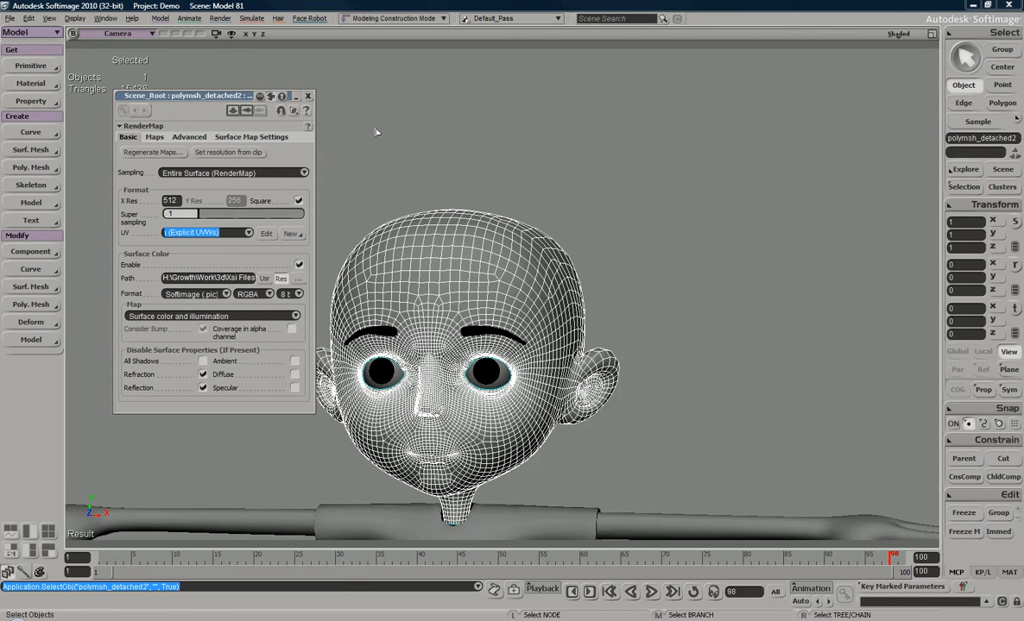
pyautogui.press('7')
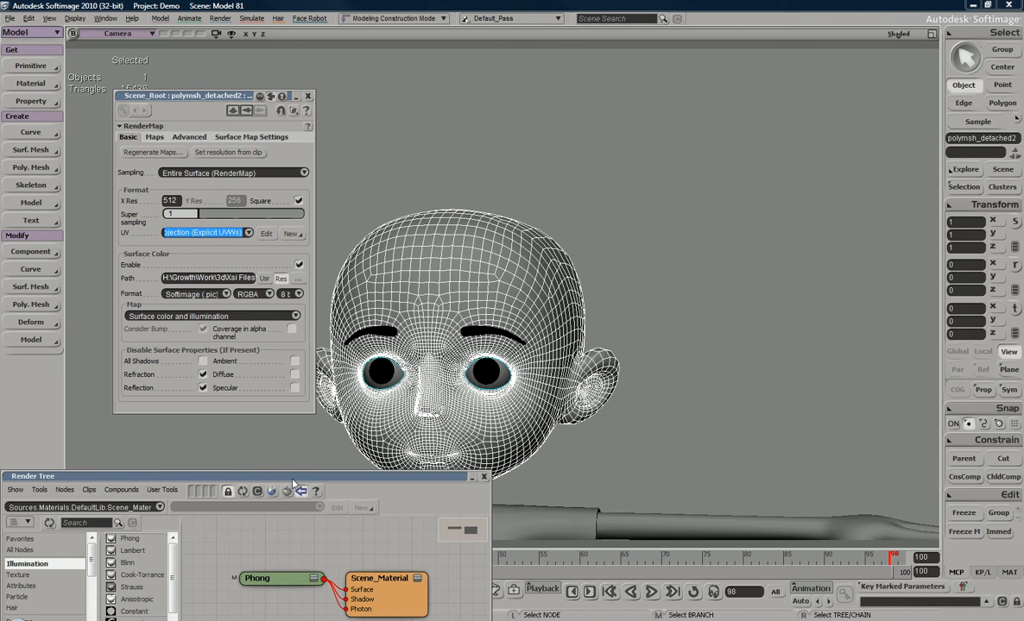
pyautogui.moveTo(372, 459); pyautogui.dragTo(776, 26)
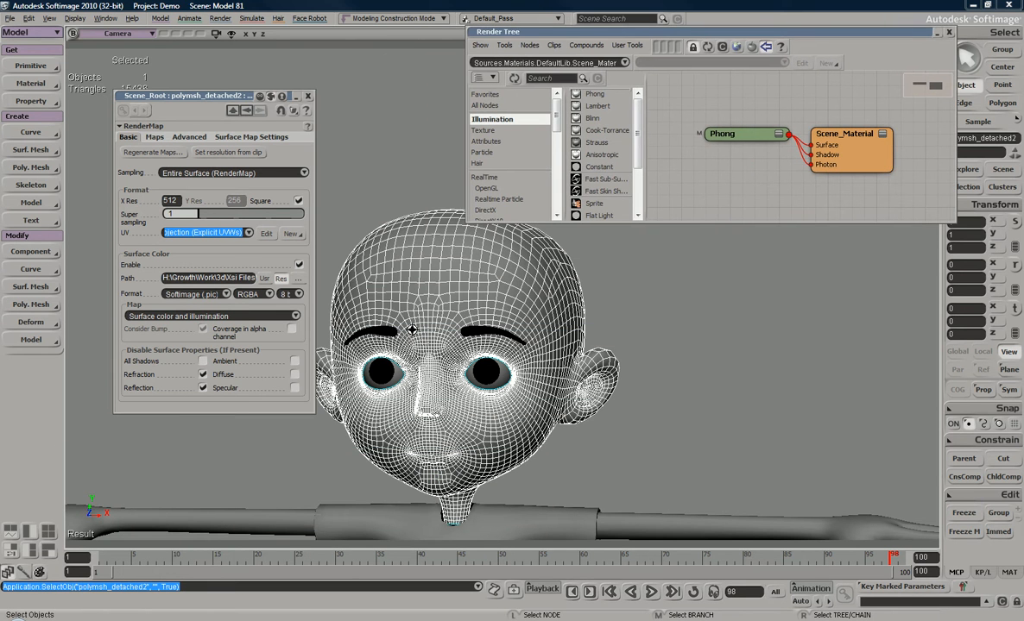
pyautogui.press('s')
pyautogui.moveTo(424, 298); pyautogui.dragTo(436, 340)
pyautogui.moveTo(436, 340); pyautogui.dragTo(518, 298, button='middle')
pyautogui.moveTo(717, 221); pyautogui.dragTo(764, 258)
pyautogui.press('s')
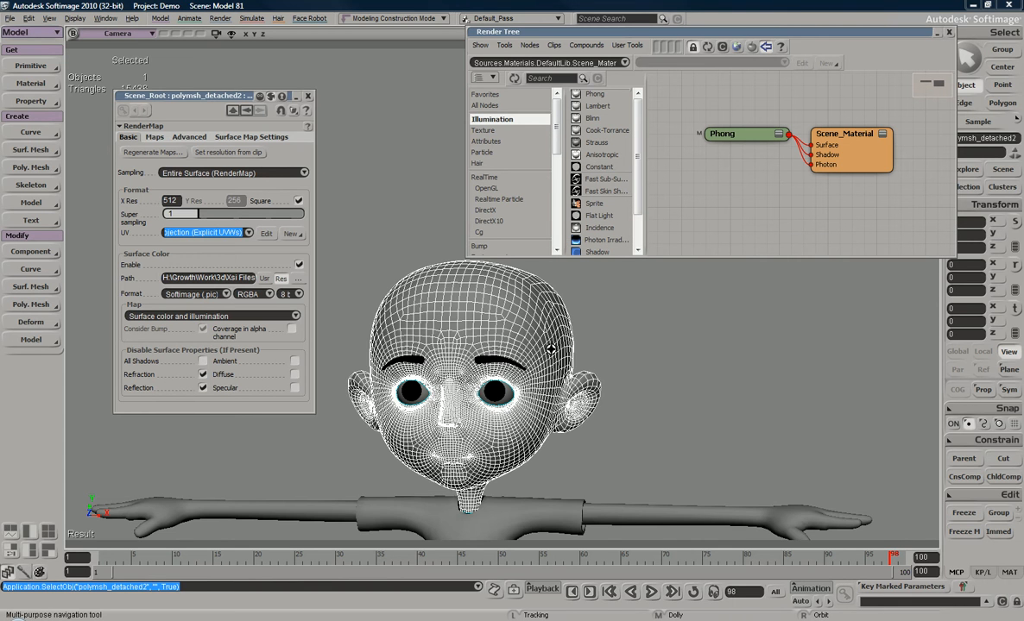
# Step: Add an Ambient Occlusion shader node and connect its output to the Surface input of Scene_Material
pyautogui.moveTo(509, 318); pyautogui.dragTo(483, 357)
pyautogui.moveTo(483, 357); pyautogui.dragTo(542, 373, button='middle')
pyautogui.moveTo(542, 372); pyautogui.dragTo(504, 357, button='right')
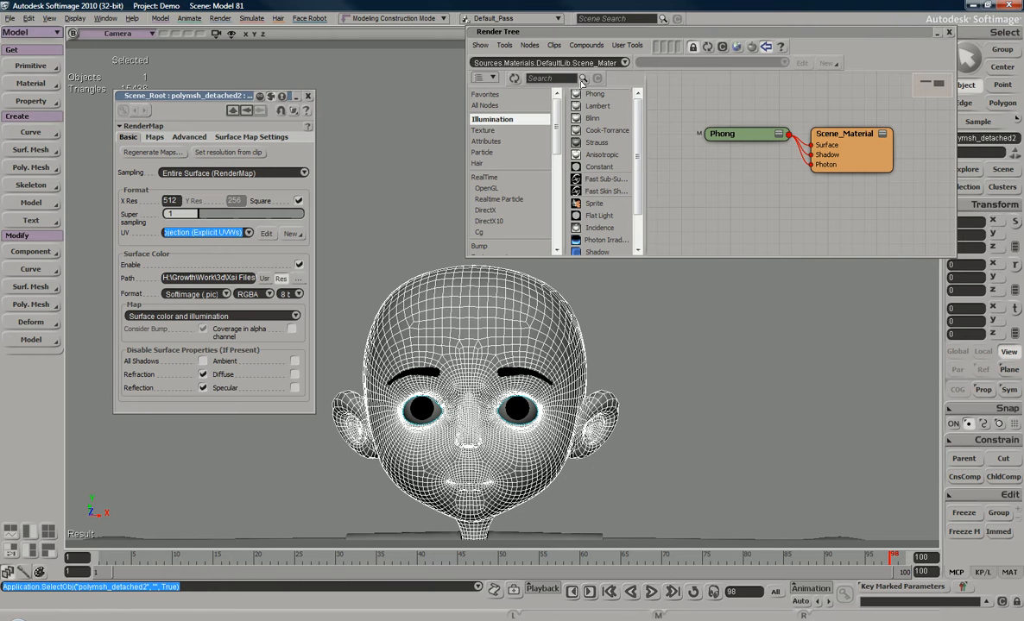
pyautogui.scroll(-2, 594, 146)
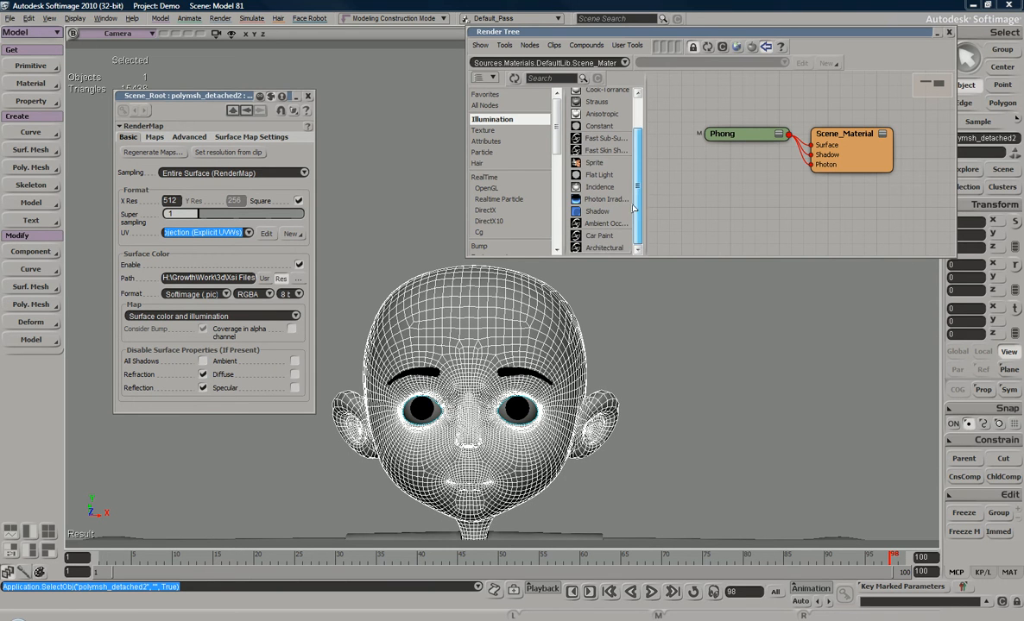
pyautogui.moveTo(606, 227); pyautogui.dragTo(690, 198)
pyautogui.moveTo(787, 199); pyautogui.dragTo(861, 136)
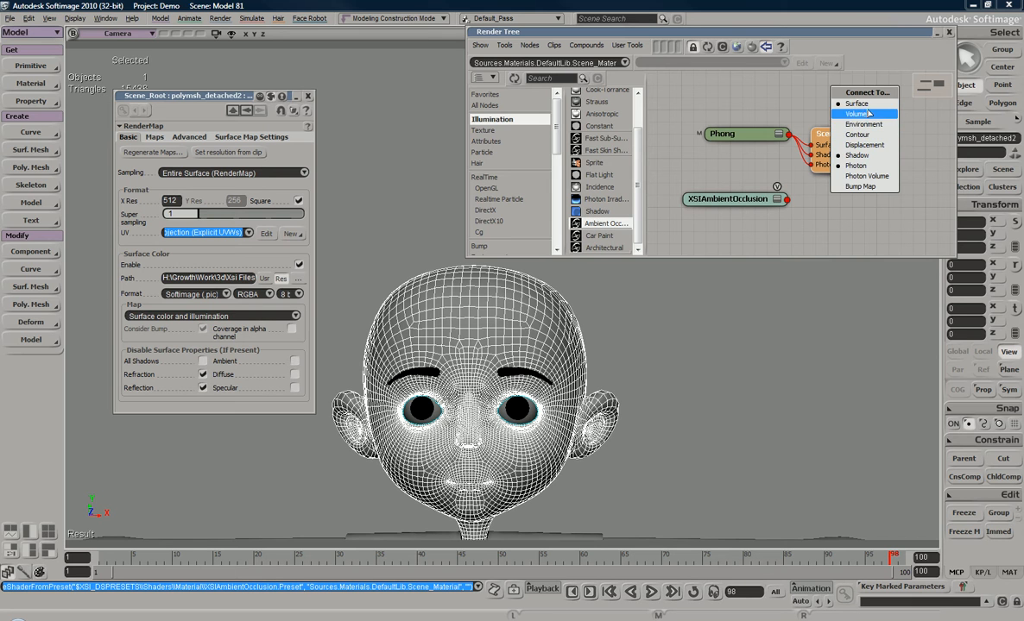
pyautogui.click(858, 105)
pyautogui.moveTo(692, 194); pyautogui.dragTo(688, 139)
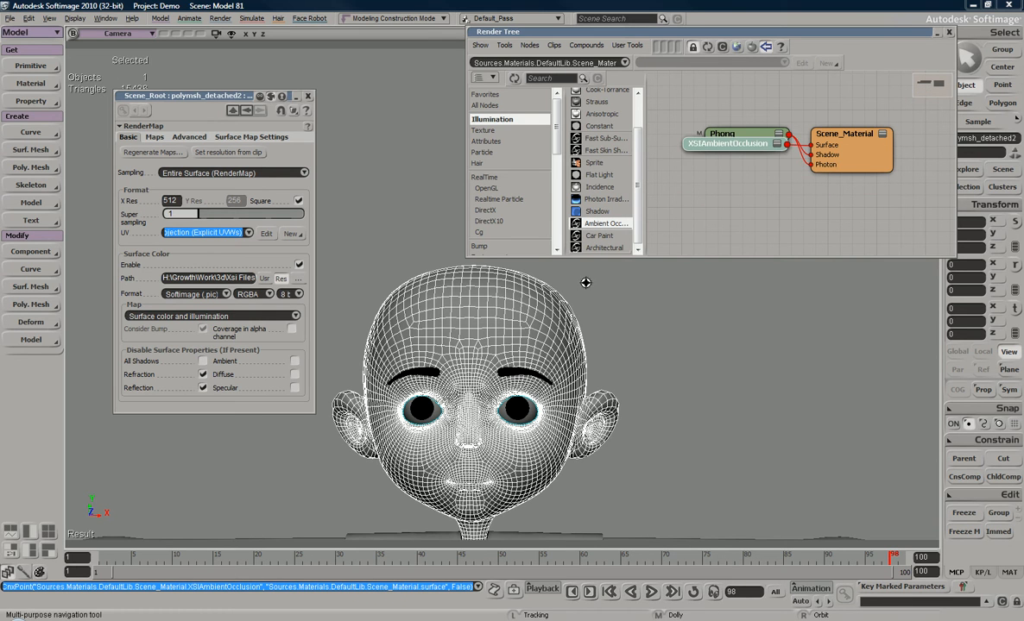
# Step: Draw a render region around the character's head and shoulders to preview the ambient occlusion
pyautogui.scroll(-2, 578, 293)
pyautogui.press('q')
pyautogui.moveTo(643, 261)
pyautogui.mouseDown()
pyautogui.moveTo(372, 521)
pyautogui.moveTo(313, 521)
pyautogui.mouseUp()
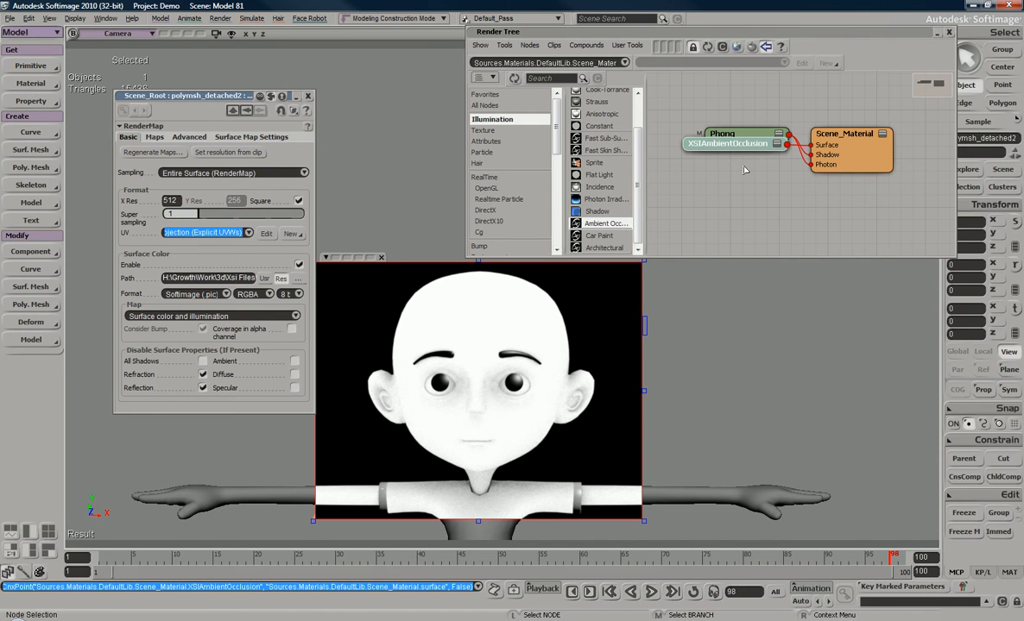
# Step: Set the XSIAmbientOcclusion node's bright color to a light skin orange, RGB 1.000, 0.498, 0.212
pyautogui.moveTo(726, 143); pyautogui.dragTo(731, 107)
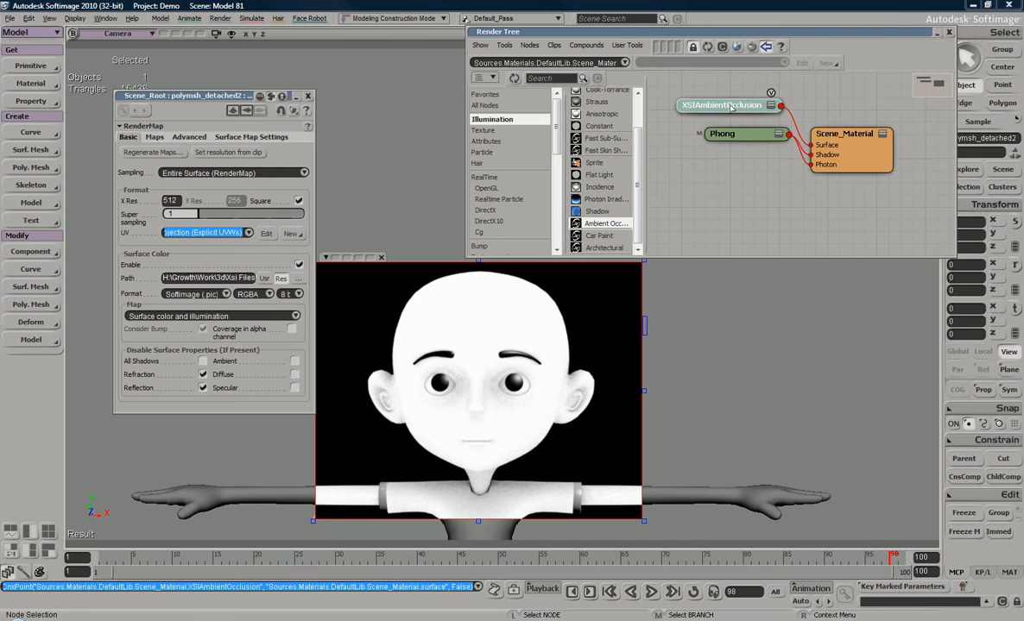
pyautogui.doubleClick(731, 107)
pyautogui.click(180, 161)
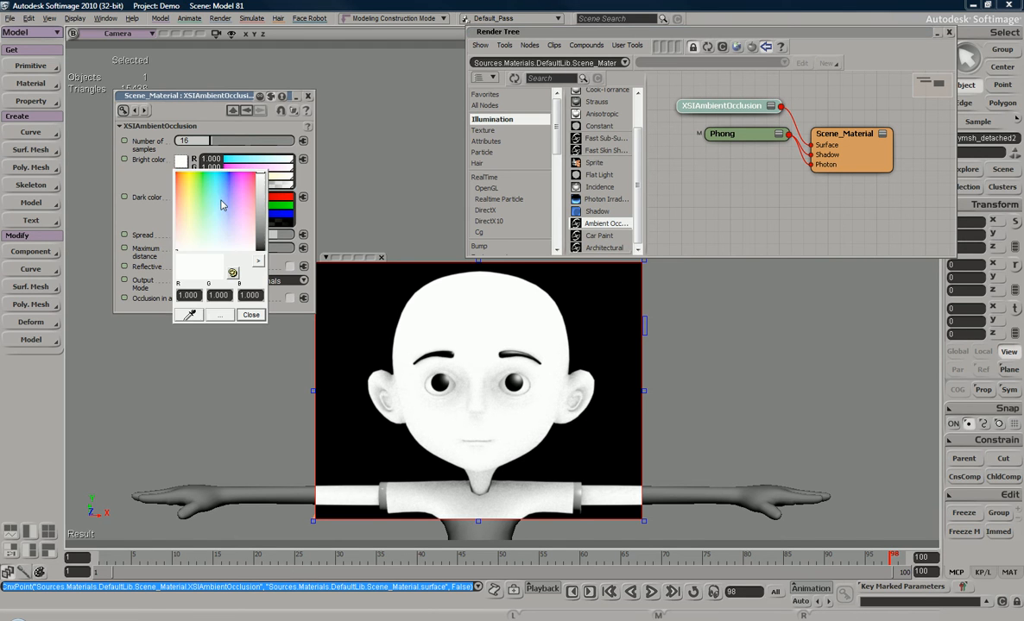
pyautogui.moveTo(209, 195)
pyautogui.mouseDown()
pyautogui.moveTo(180, 189)
pyautogui.moveTo(196, 199)
pyautogui.mouseUp()
pyautogui.click(251, 314)
# Step: Set the ambient occlusion's dark color to a deep brown, HSV 0.027, 0.903, 0.168, and refresh the render region
pyautogui.click(179, 213)
pyautogui.moveTo(280, 219); pyautogui.dragTo(225, 201)
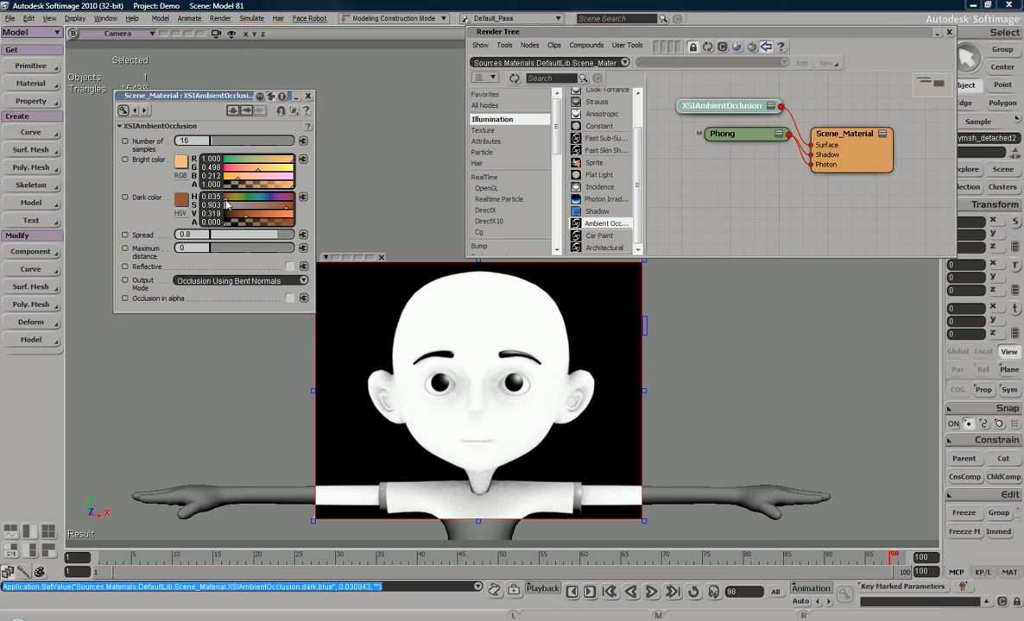
pyautogui.hotkey('alt', 'r')
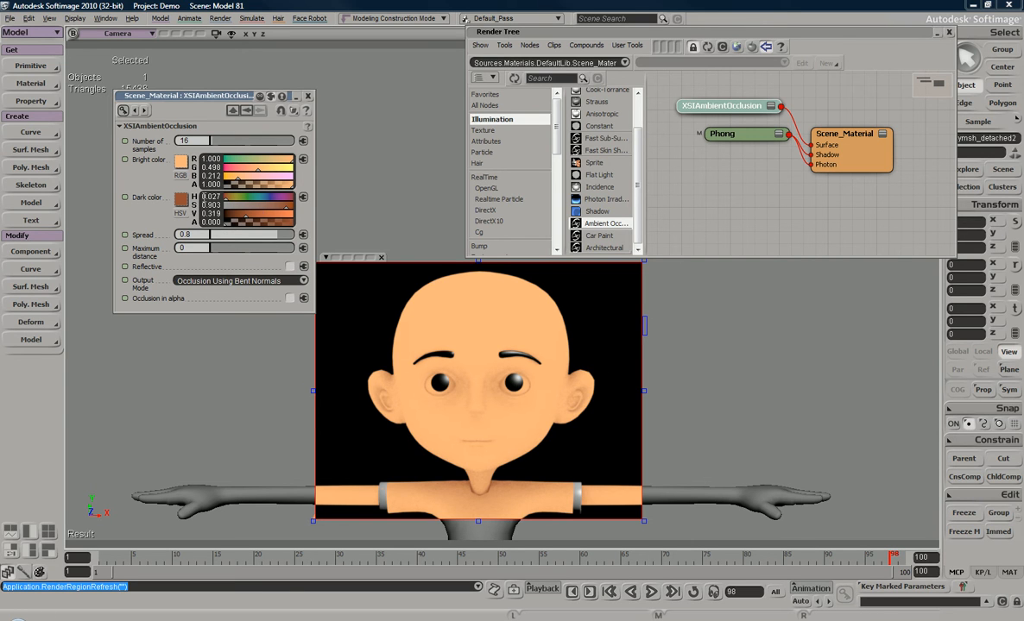
pyautogui.moveTo(246, 221); pyautogui.dragTo(218, 200)
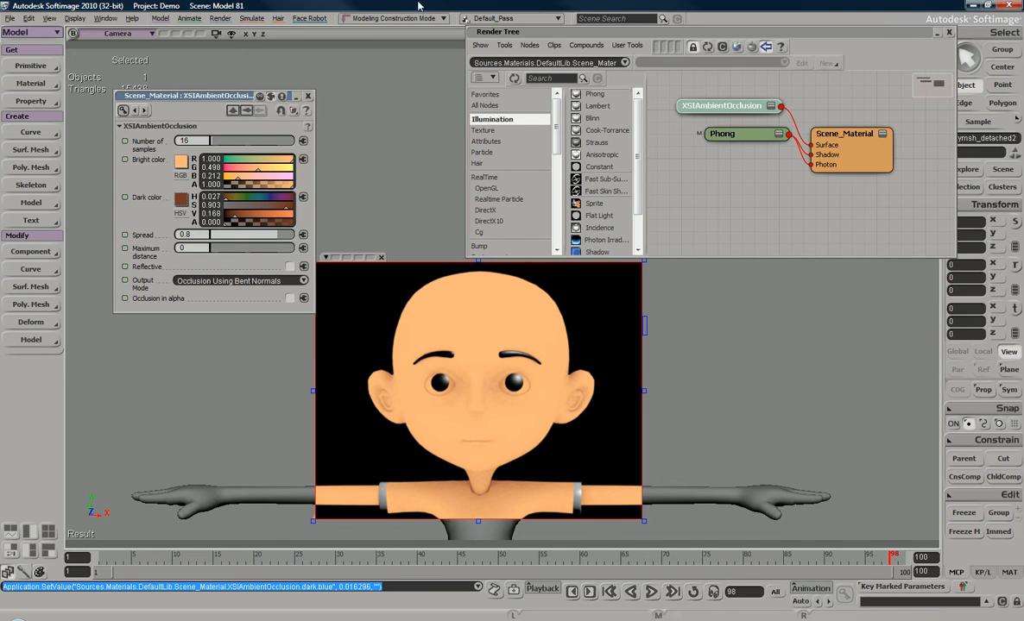
pyautogui.hotkey('alt', 'r')
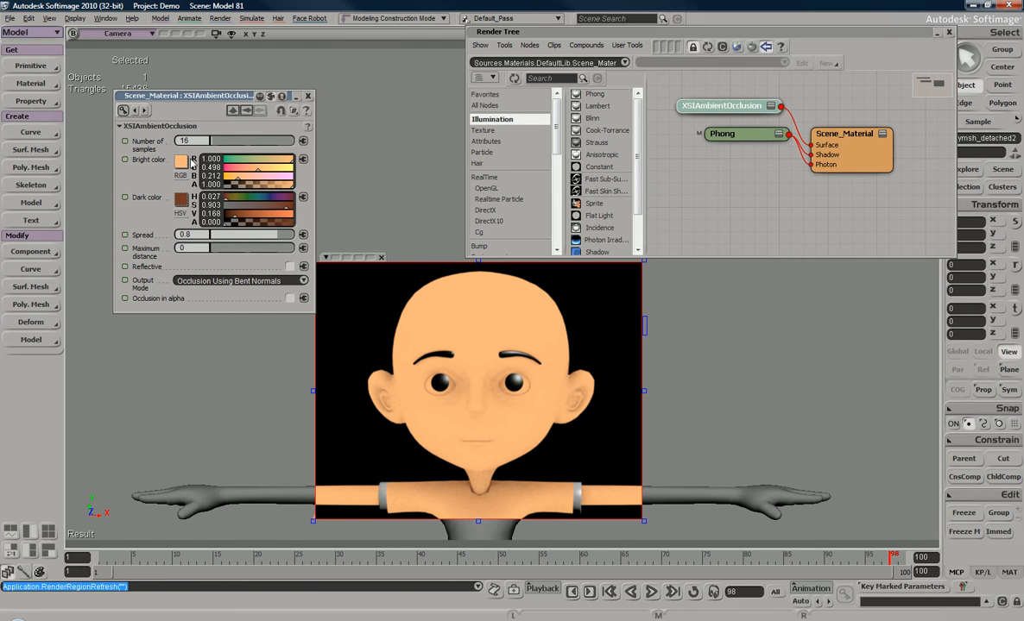
# Step: Lighten the ambient occlusion's bright color by setting its HLS luminance to 0.743, and close its properties
pyautogui.click(190, 180)
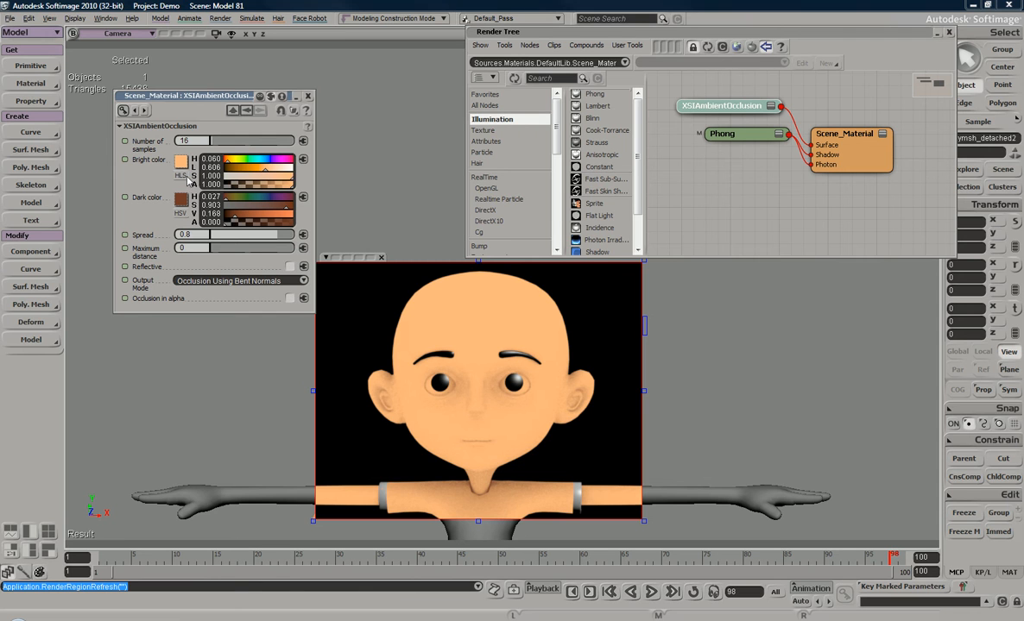
pyautogui.moveTo(275, 173); pyautogui.dragTo(324, 168)
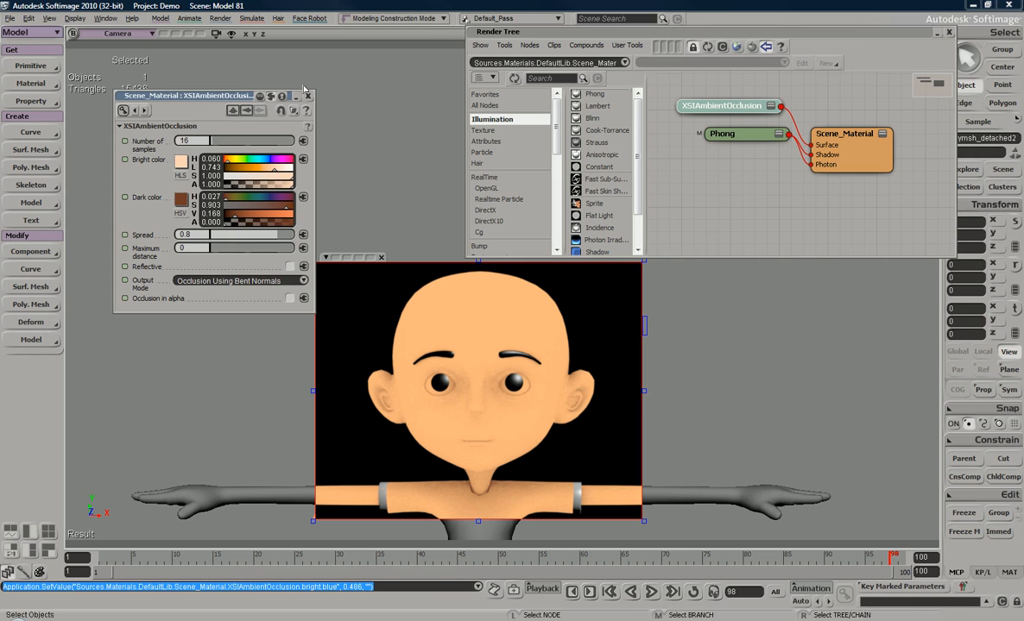
pyautogui.click(307, 96)
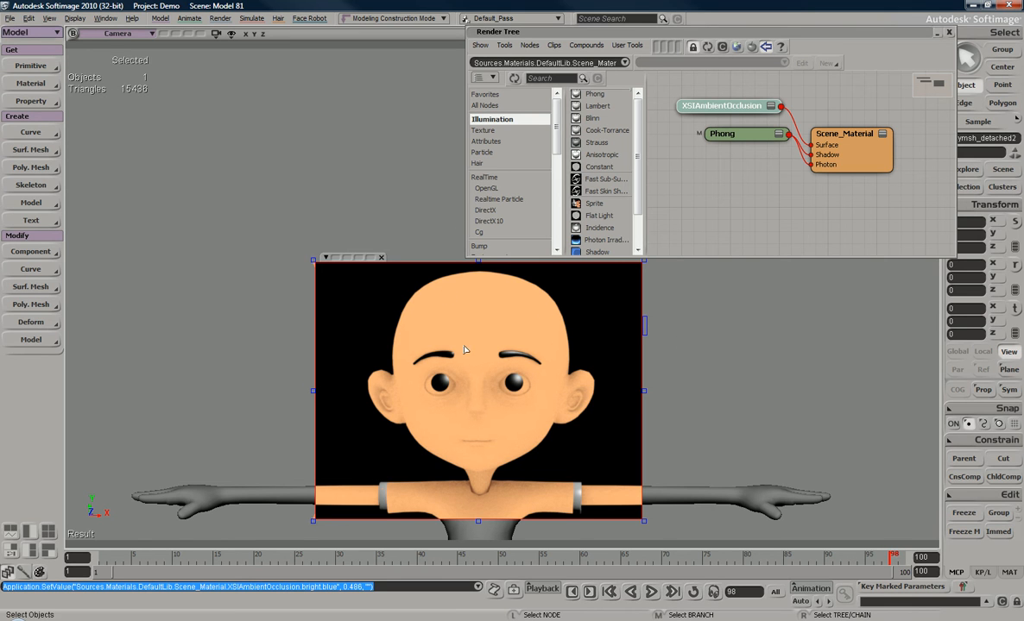
# Step: Remove the render region from the camera view and reselect the character's head mesh
pyautogui.press('q')
pyautogui.middleClick(752, 351)
pyautogui.moveTo(644, 339); pyautogui.dragTo(705, 361)
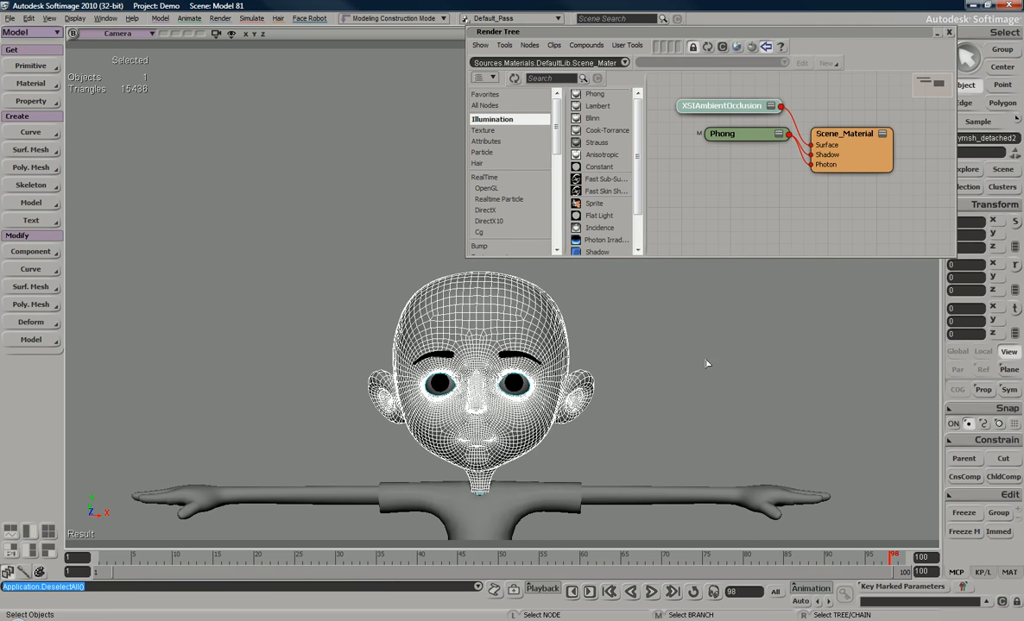
pyautogui.click(498, 303)
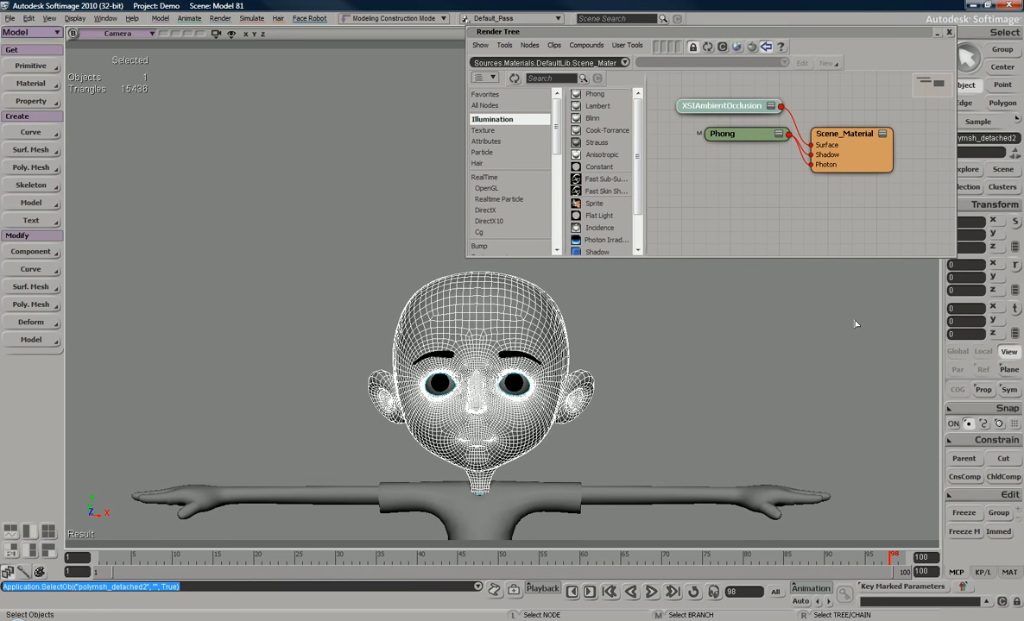
# Step: In the RenderMap property of polymsh_detached2, set the surface color map to Surface color only (albedo)
pyautogui.press('8')
pyautogui.moveTo(554, 225); pyautogui.dragTo(266, 111)
pyautogui.click(180, 241)
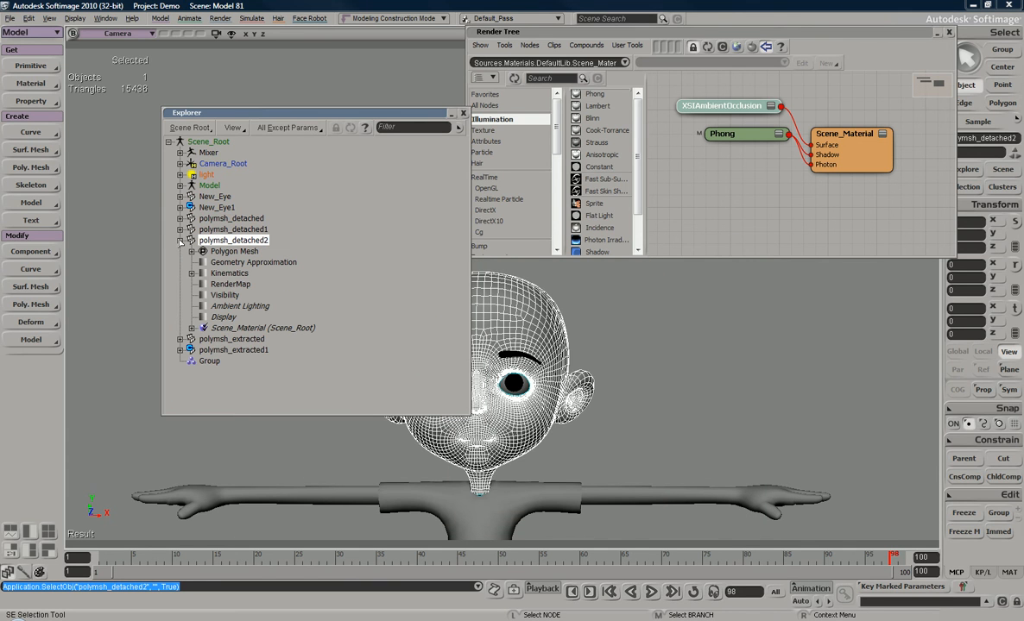
pyautogui.click(231, 285)
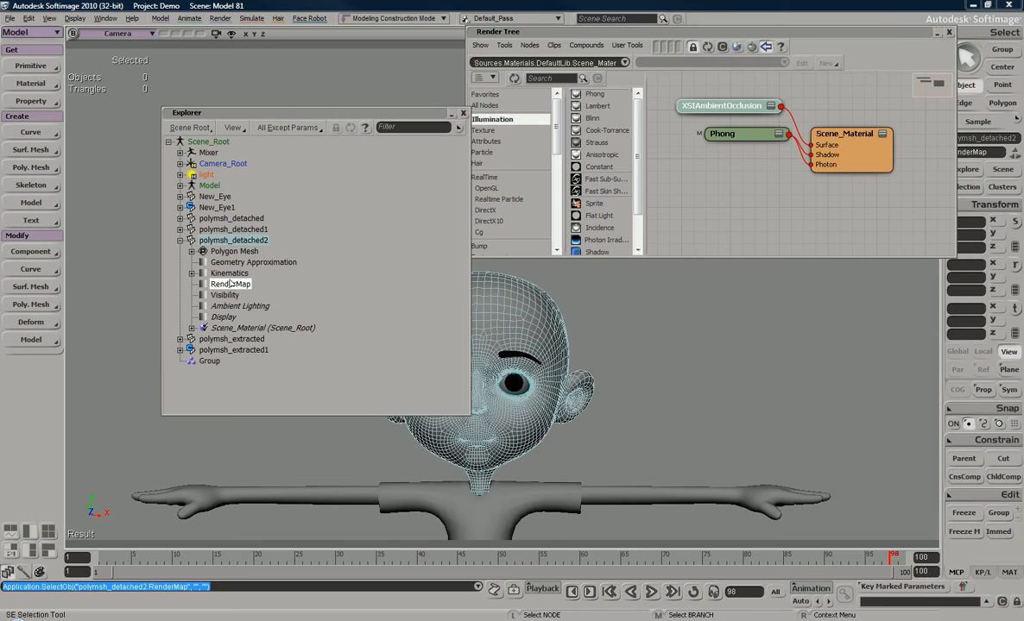
pyautogui.press('Return')
pyautogui.moveTo(110, 215); pyautogui.dragTo(807, 110)
pyautogui.moveTo(294, 110); pyautogui.dragTo(206, 88)
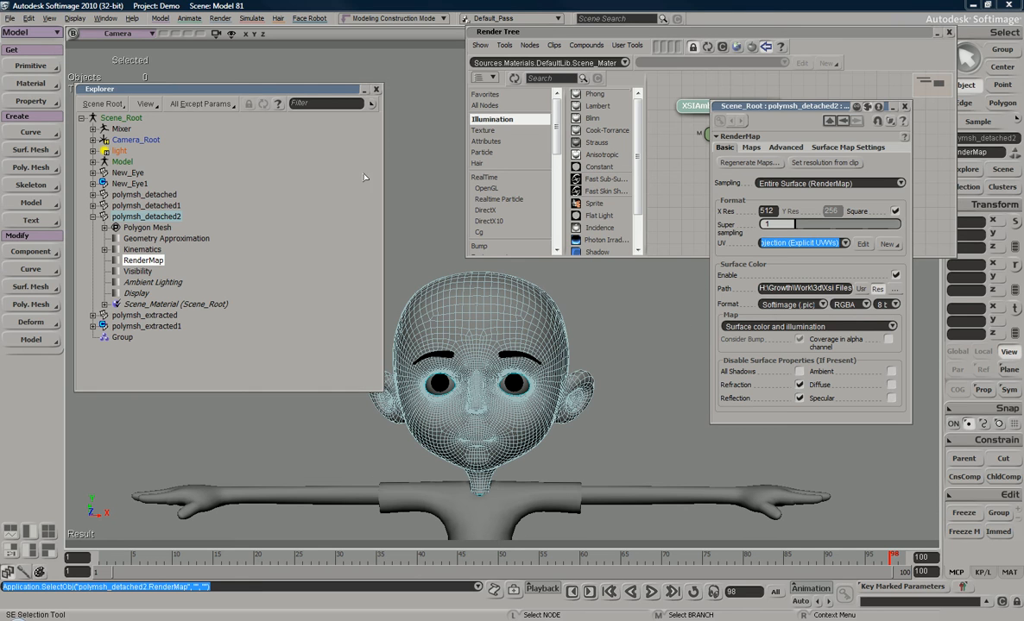
pyautogui.moveTo(324, 95); pyautogui.dragTo(287, 66)
pyautogui.click(766, 327)
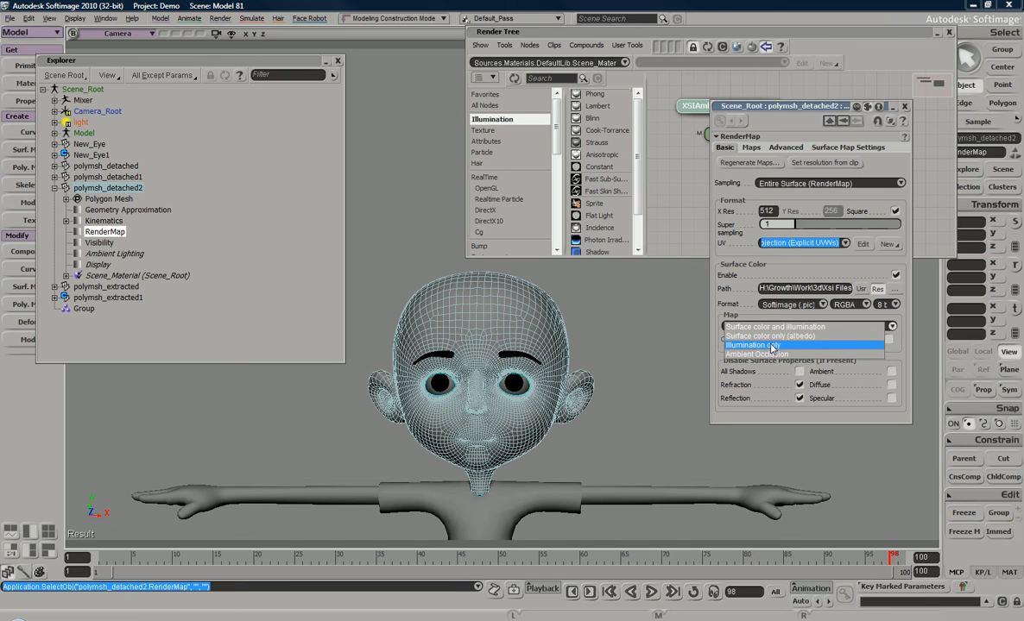
pyautogui.click(764, 336)
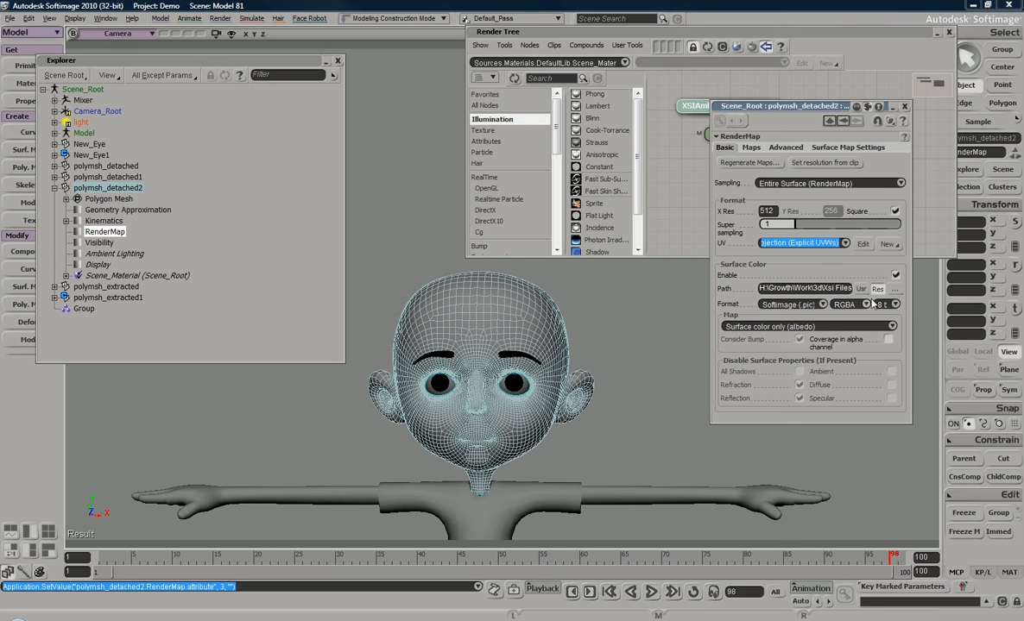
# Step: Change the render map's output file name to "RenderMap AO Heath" in its path
pyautogui.click(833, 288)
pyautogui.moveTo(801, 289); pyautogui.dragTo(864, 295)
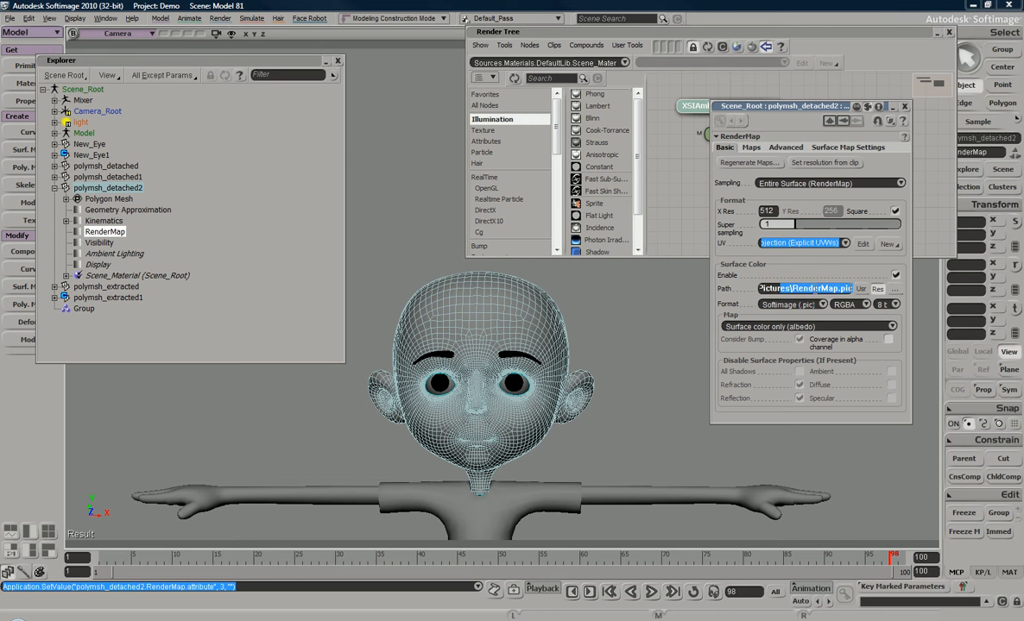
pyautogui.click(794, 289)
pyautogui.moveTo(781, 290); pyautogui.dragTo(873, 290)
pyautogui.click(789, 290)
pyautogui.moveTo(792, 290); pyautogui.dragTo(823, 290)
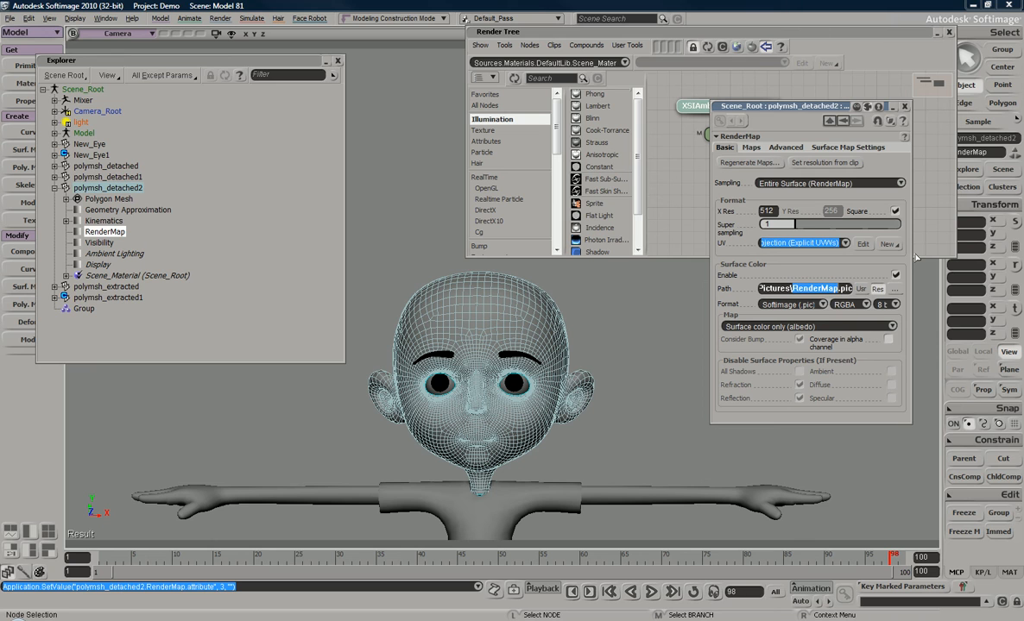
pyautogui.press('Right')
pyautogui.write('_AO')
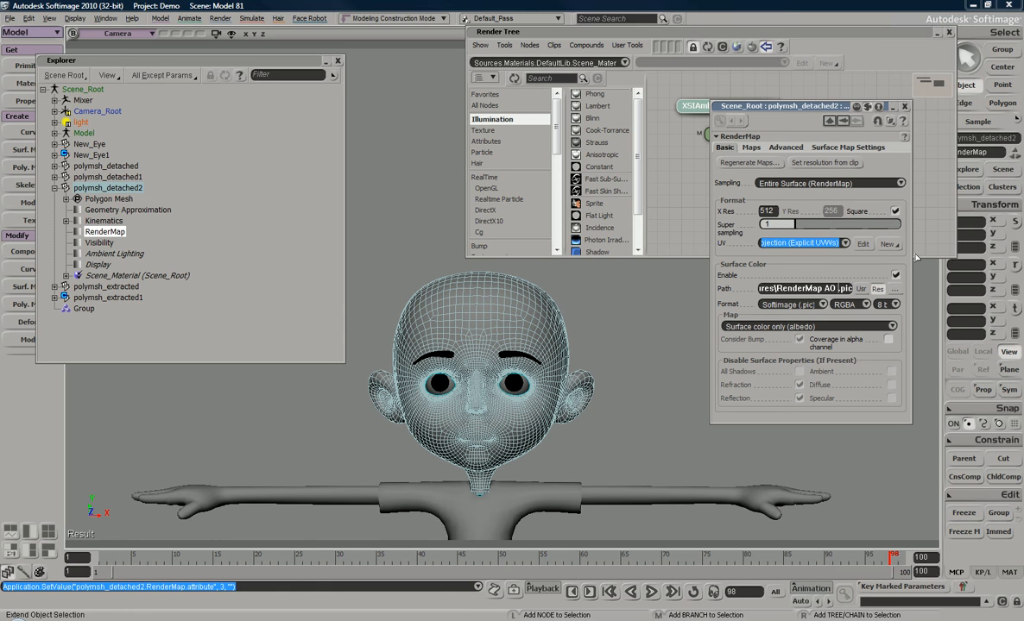
pyautogui.write('_Heath')
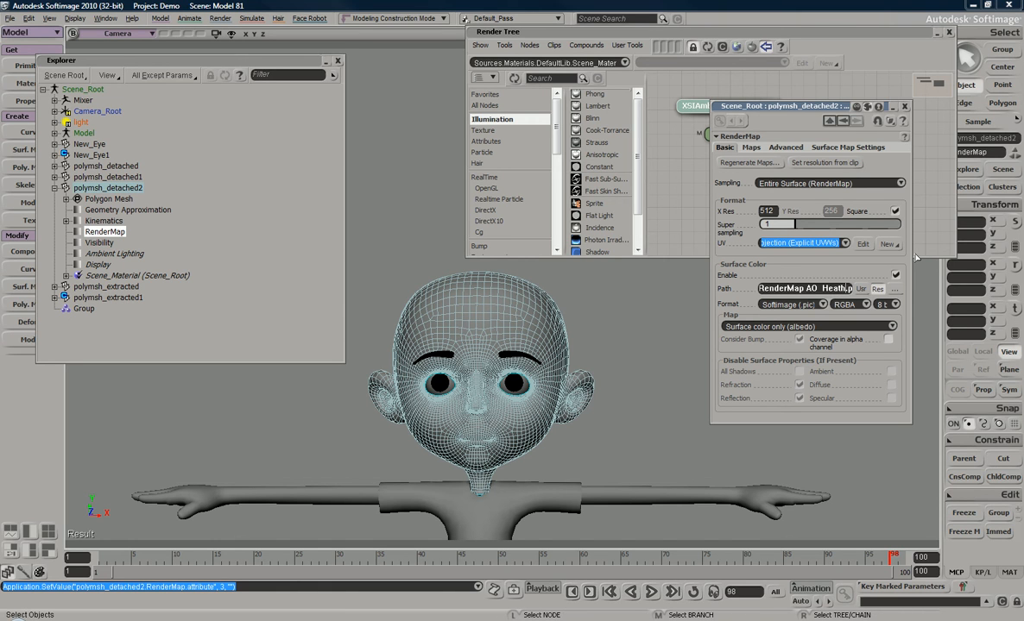
# Step: Set the render map's image format to JPEG (.jpg) and regenerate the maps
pyautogui.click(826, 307)
pyautogui.click(824, 306)
pyautogui.click(824, 307)
pyautogui.click(824, 307)
pyautogui.click(823, 308)
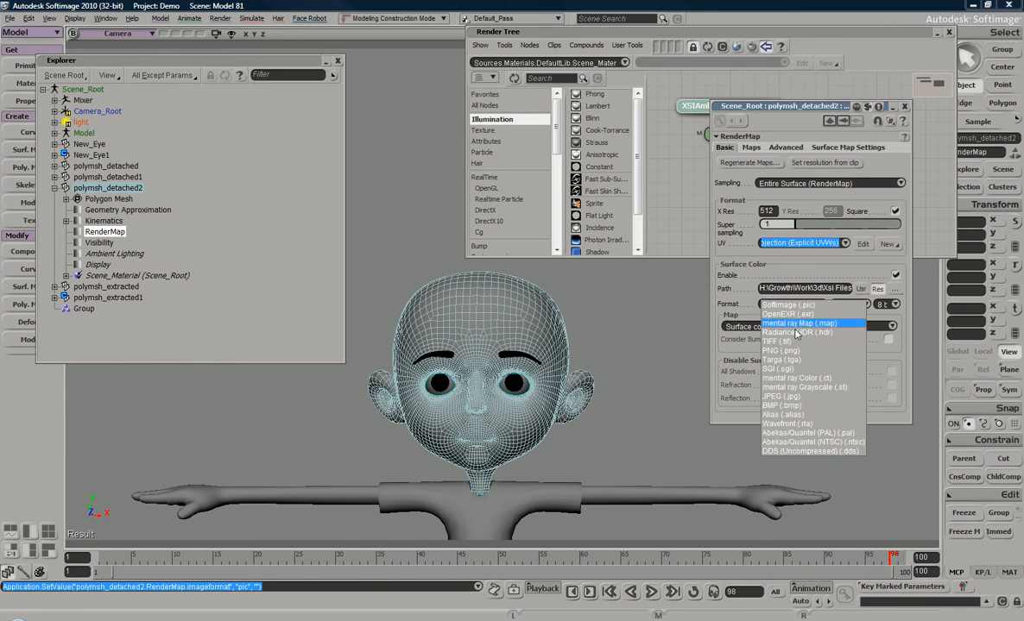
pyautogui.click(732, 373)
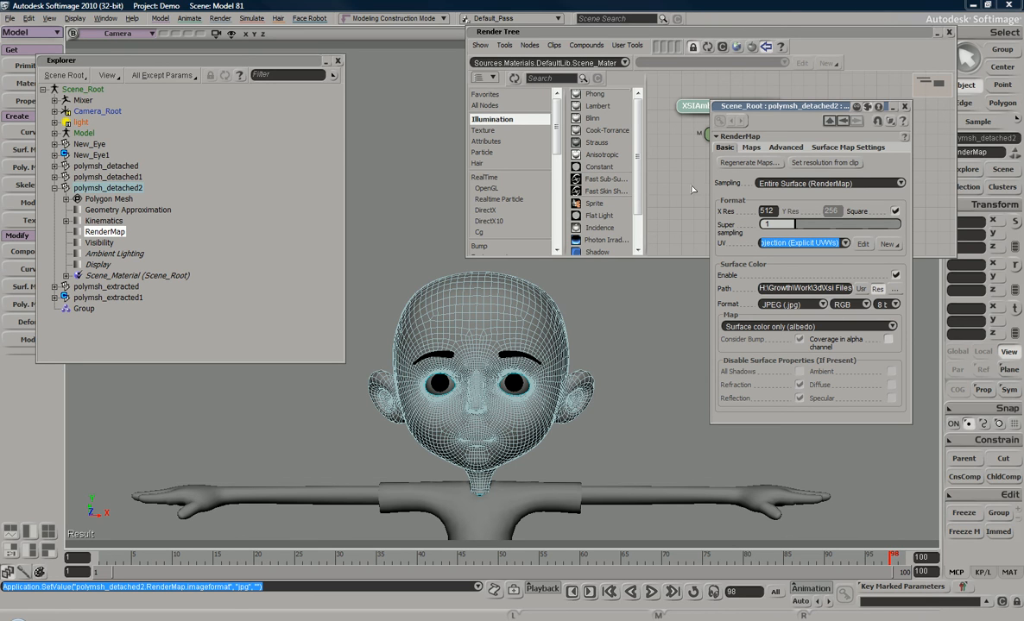
pyautogui.click(734, 162)
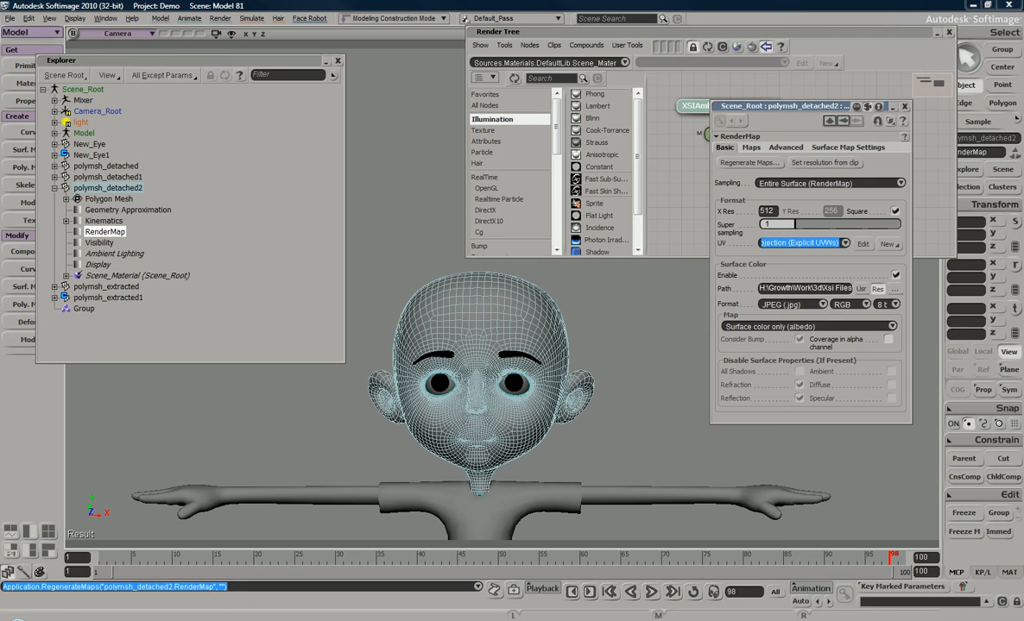
# Step: Open "RenderMap AO Heath.jpg" from the project's Render_Pictures folder to inspect the baked map, then close it
pyautogui.press('5')
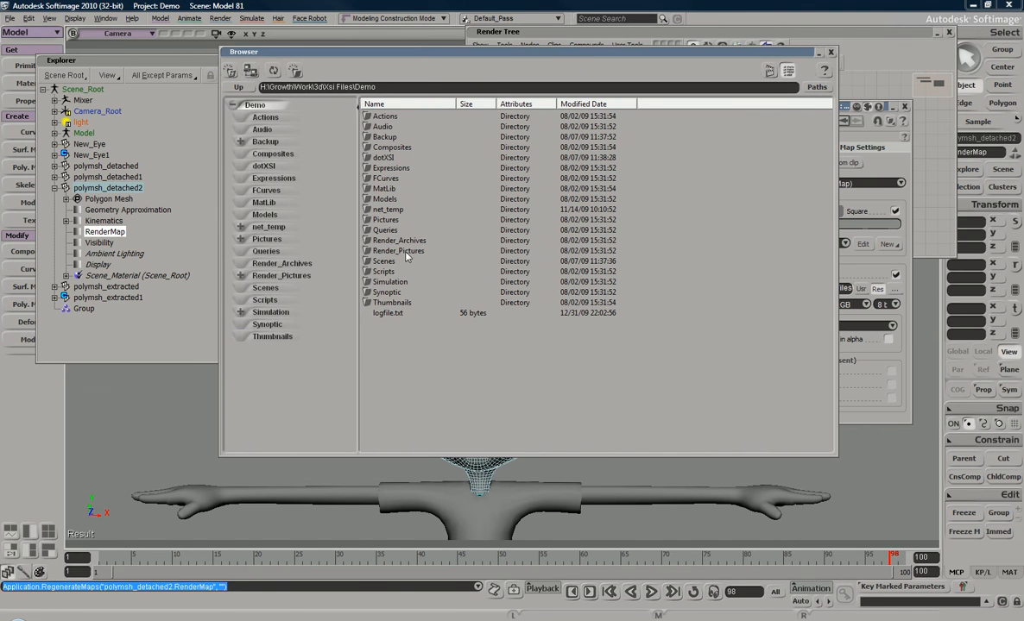
pyautogui.doubleClick(405, 251)
pyautogui.moveTo(457, 104); pyautogui.dragTo(589, 104)
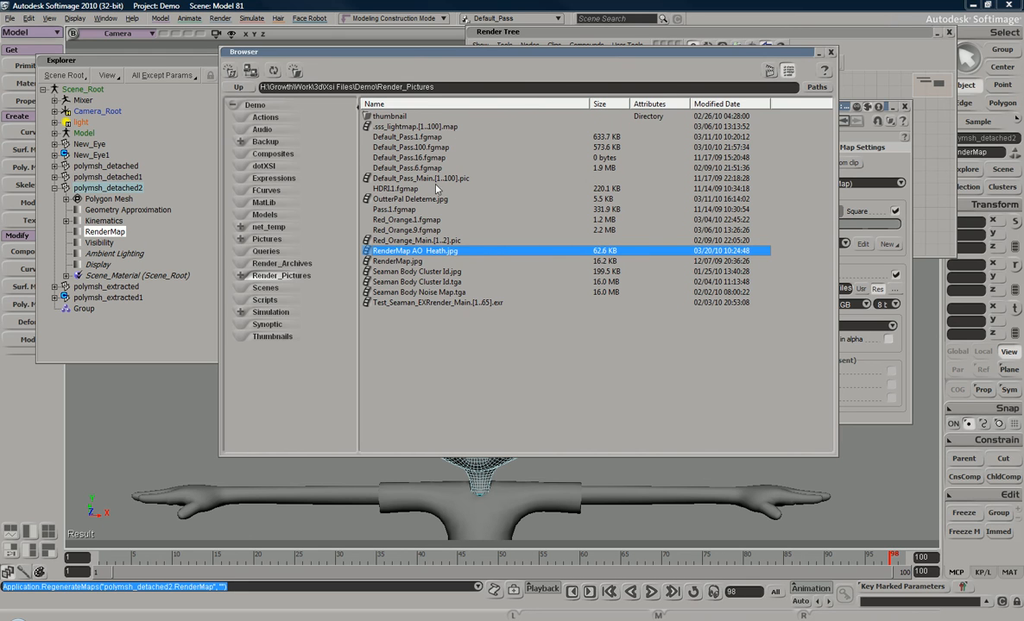
pyautogui.rightClick(473, 251)
pyautogui.click(529, 262)
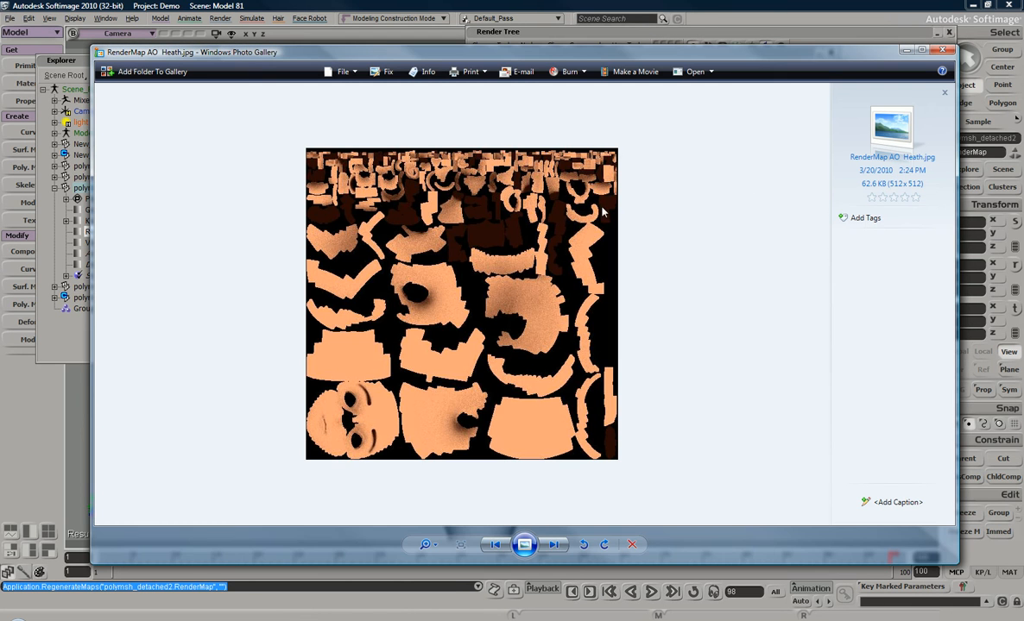
pyautogui.click(946, 51)
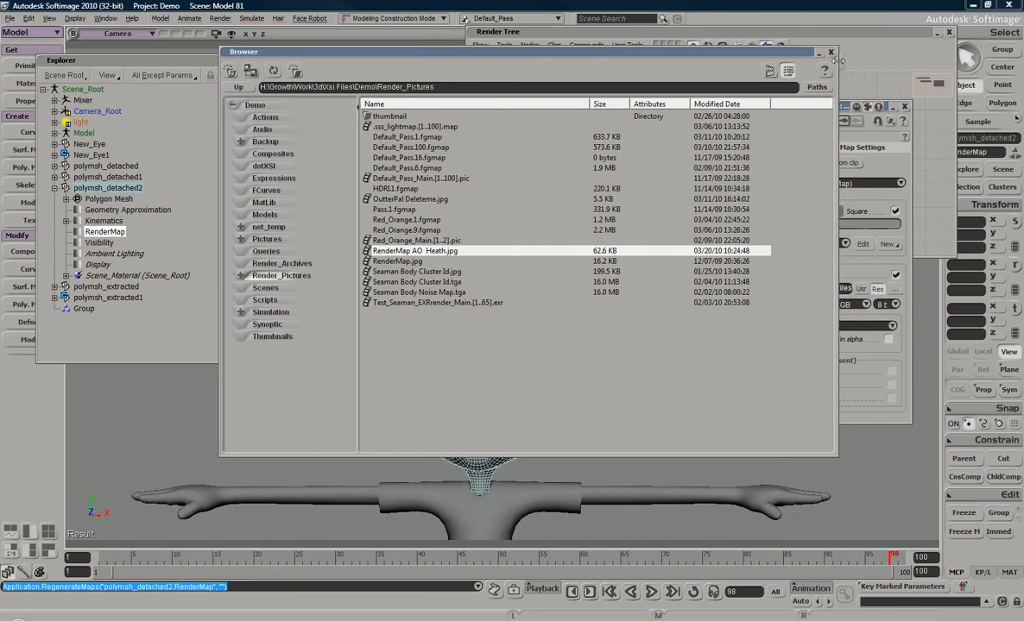
pyautogui.click(831, 52)
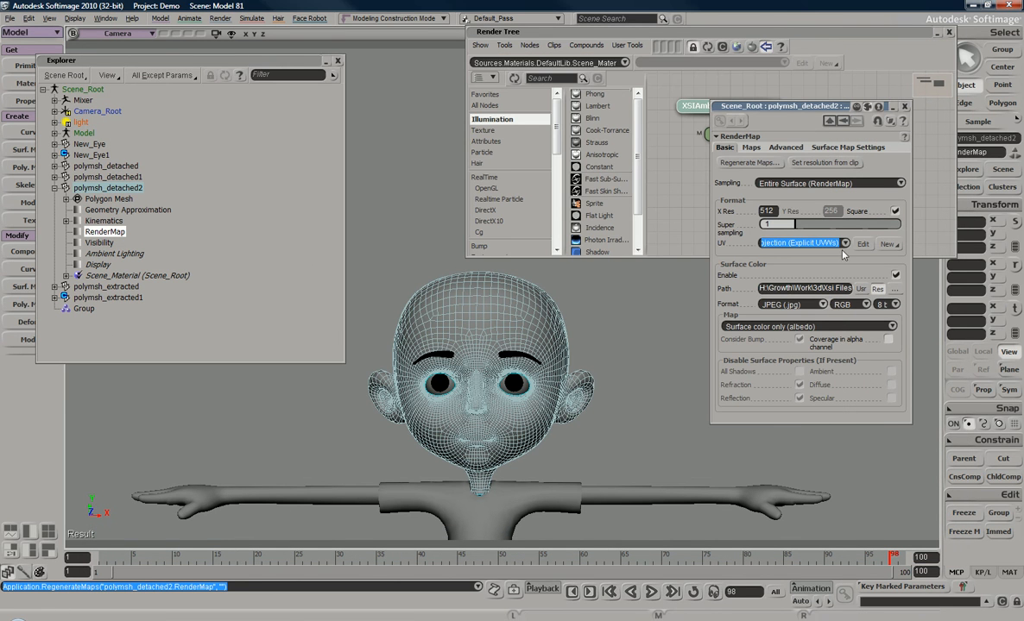
# Step: Close the open editor windows and add a Color At Vertices Map property to the head mesh
pyautogui.click(904, 108)
pyautogui.click(948, 32)
pyautogui.click(492, 292)
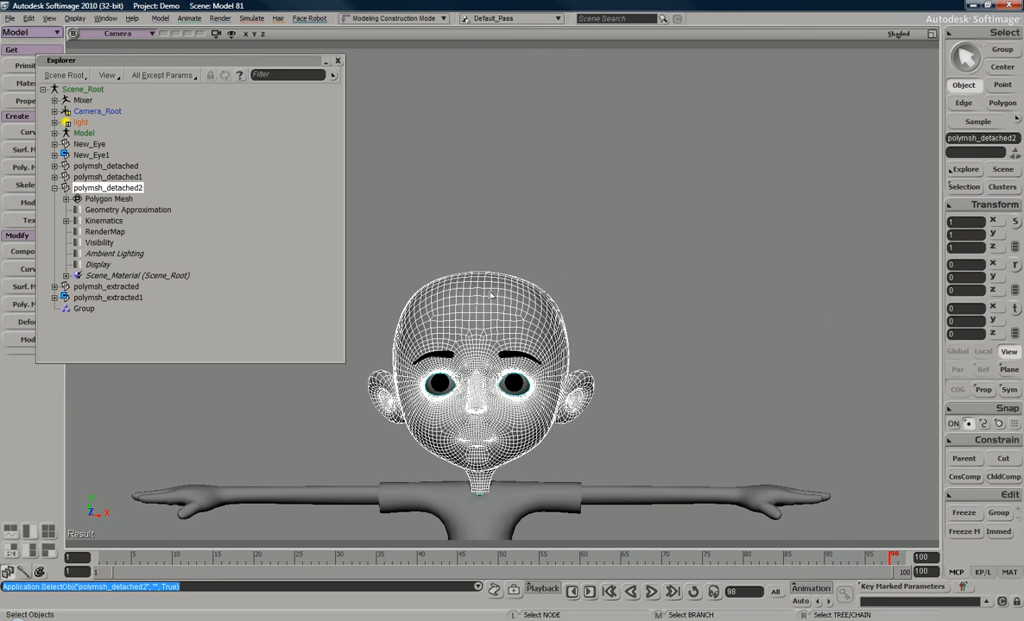
pyautogui.press('s')
pyautogui.moveTo(532, 247); pyautogui.dragTo(523, 372, button='middle')
pyautogui.moveTo(490, 388); pyautogui.dragTo(549, 315)
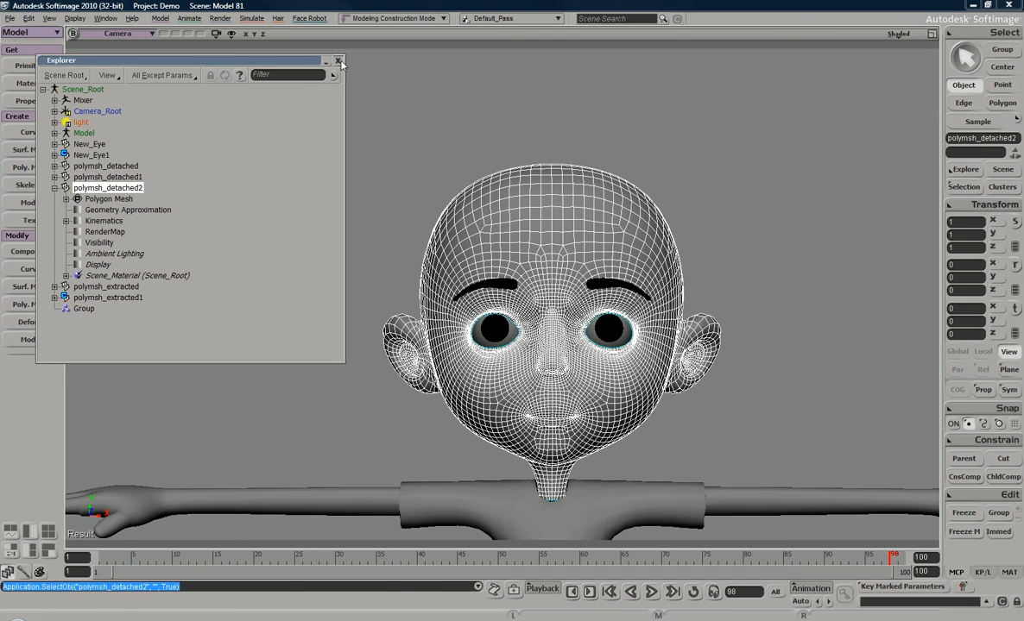
pyautogui.click(337, 61)
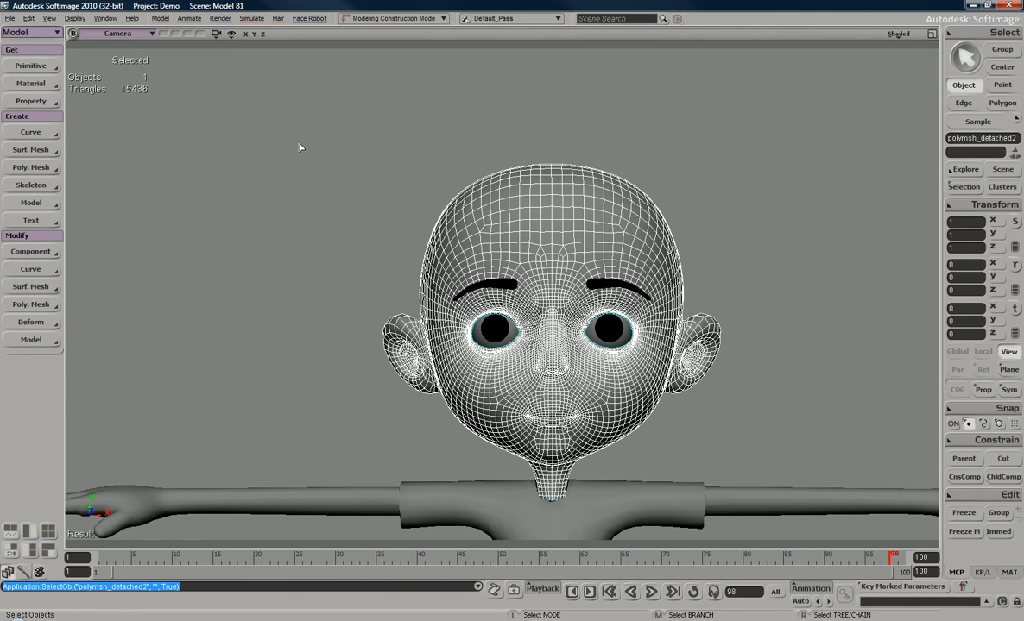
pyautogui.click(32, 104)
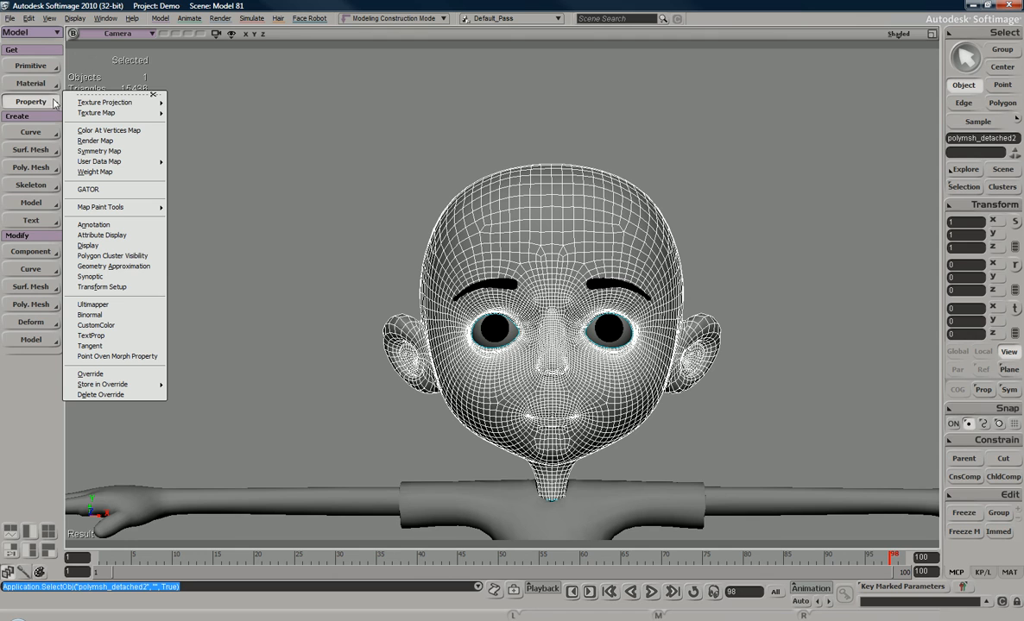
pyautogui.click(121, 130)
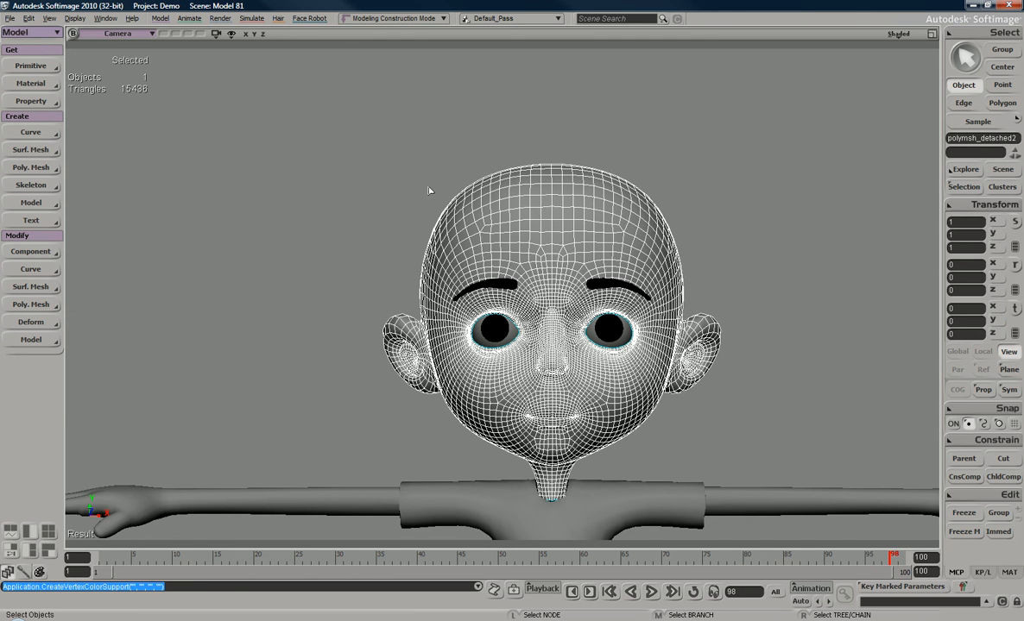
# Step: Expand the head's Polygon Mesh clusters in the scene explorer down to Vertex_Color under Texture_Coordinates_AUTO
pyautogui.press('8')
pyautogui.click(54, 188)
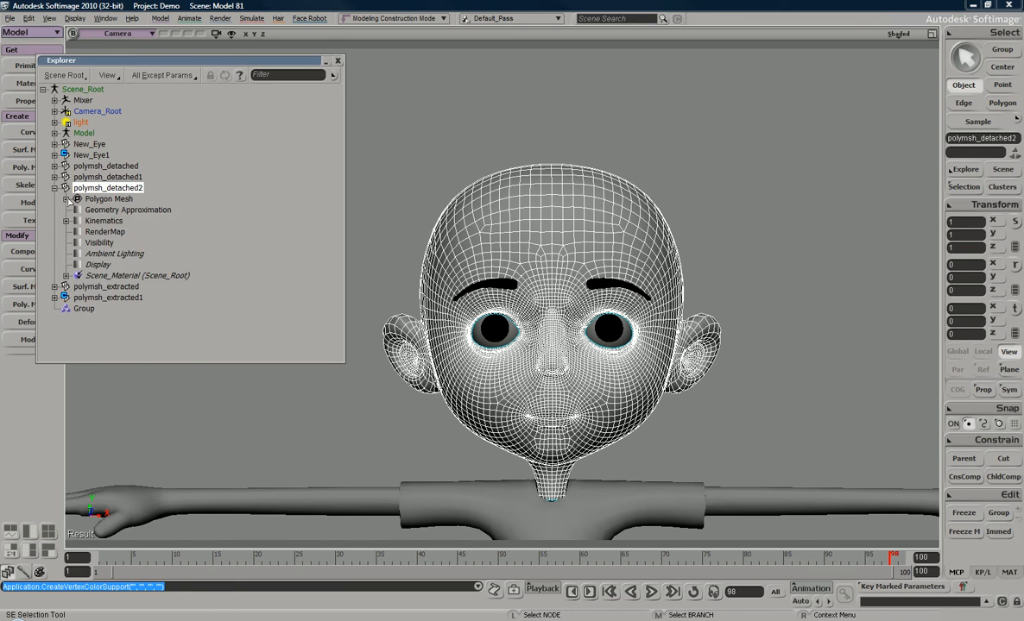
pyautogui.click(67, 199)
pyautogui.click(78, 275)
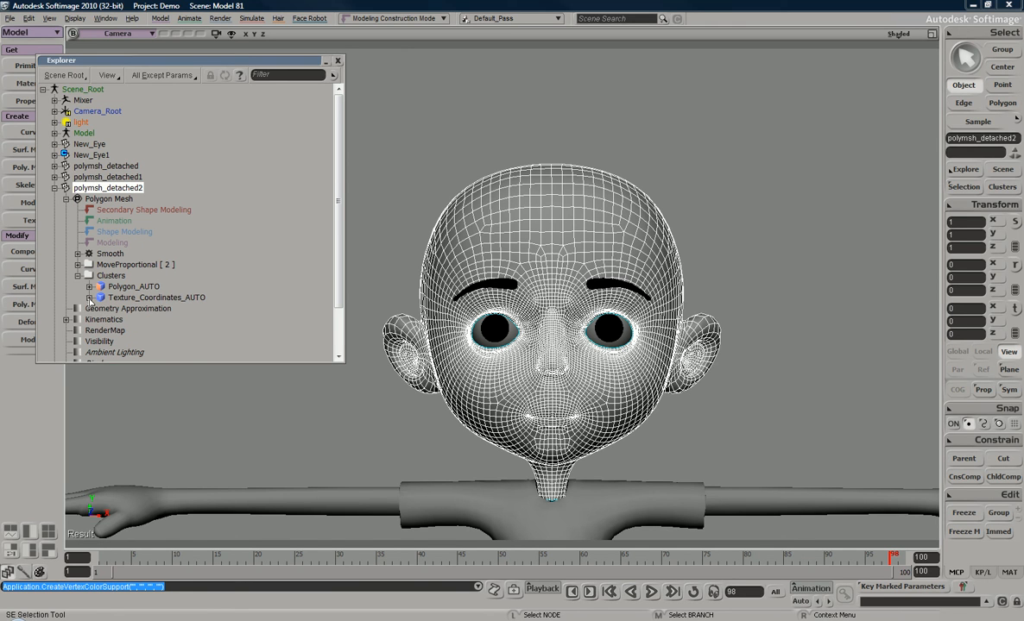
pyautogui.click(88, 298)
pyautogui.click(101, 320)
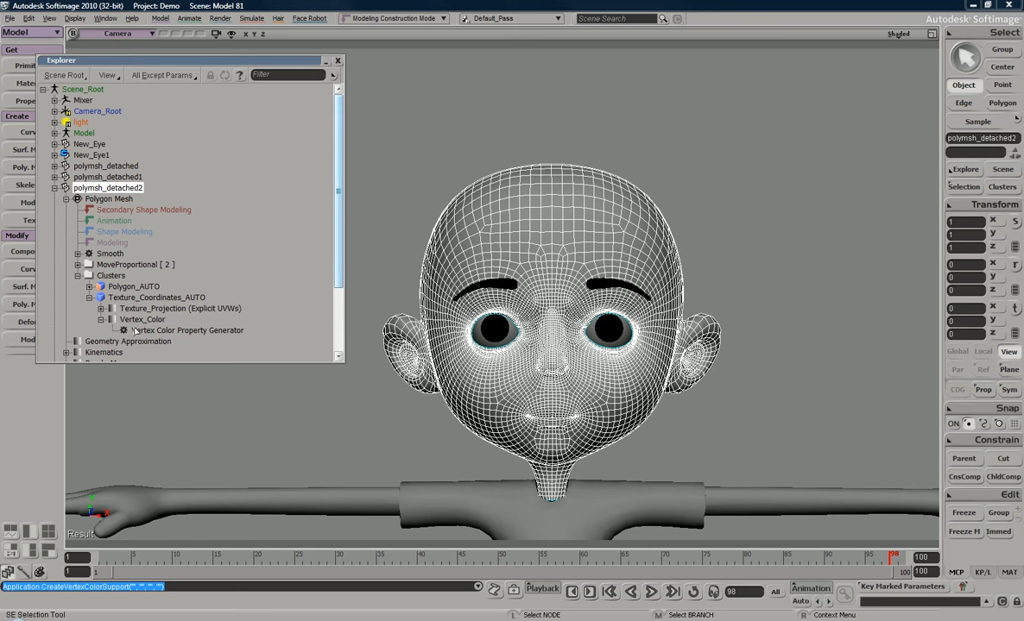
pyautogui.doubleClick(288, 62)
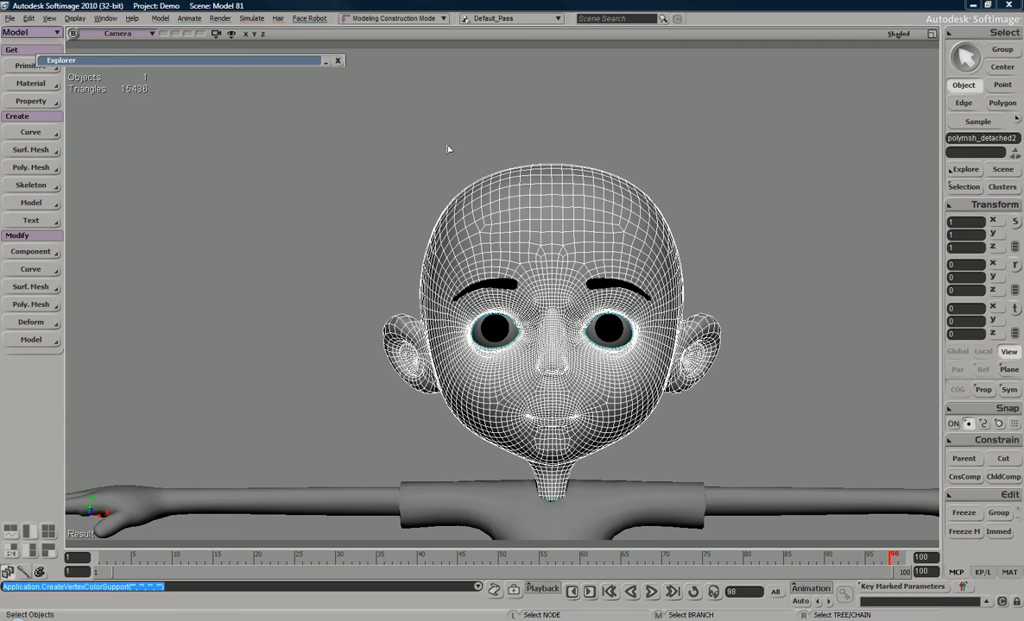
pyautogui.doubleClick(239, 60)
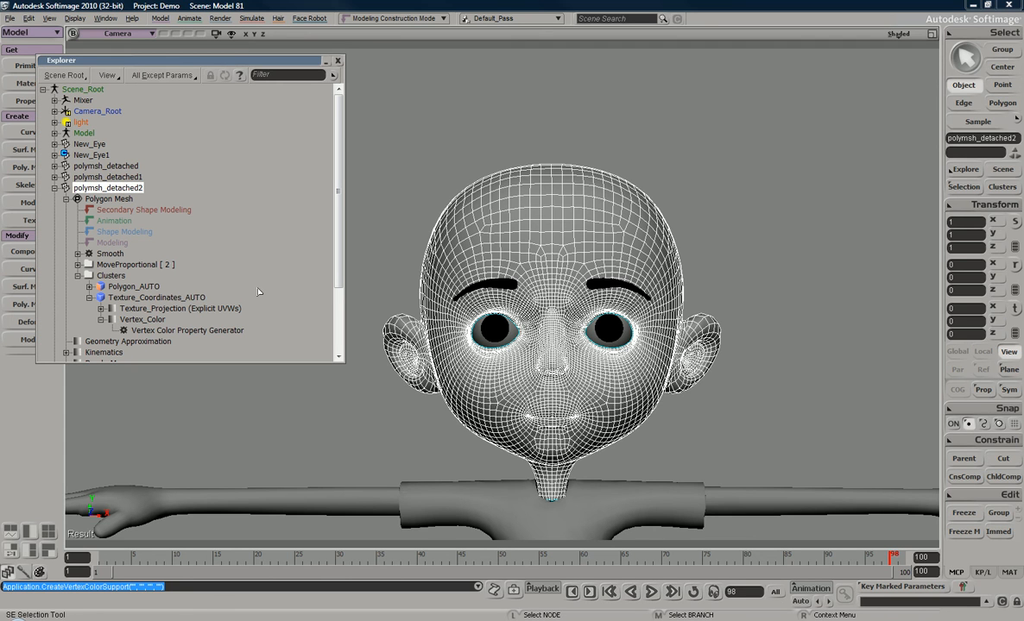
# Step: Open the head mesh's RenderMap property and set its sampling to Vertices Only (RenderVertex)
pyautogui.scroll(-2, 76, 308)
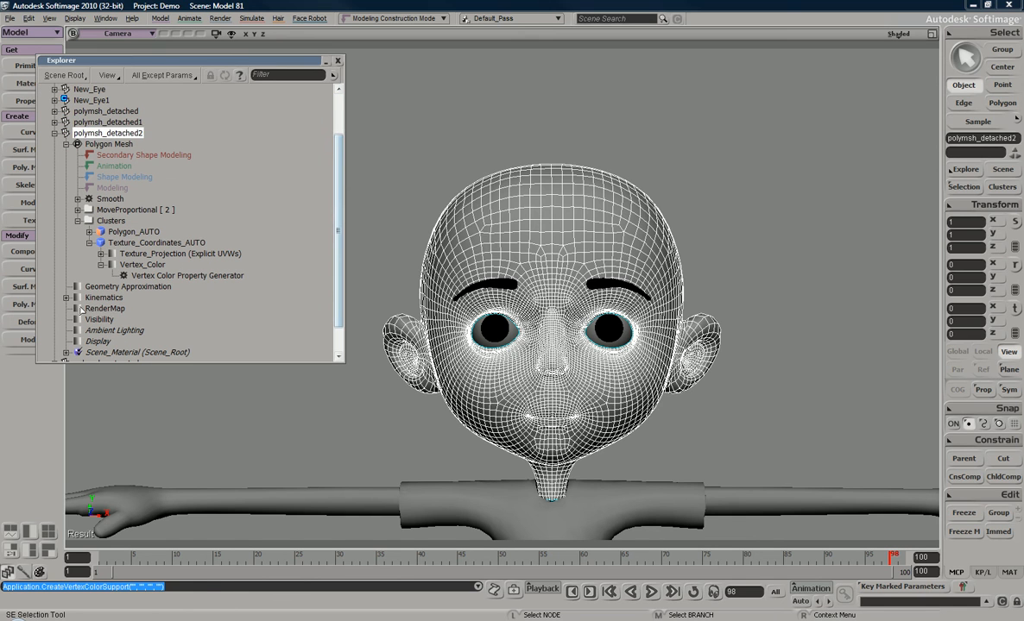
pyautogui.click(100, 309)
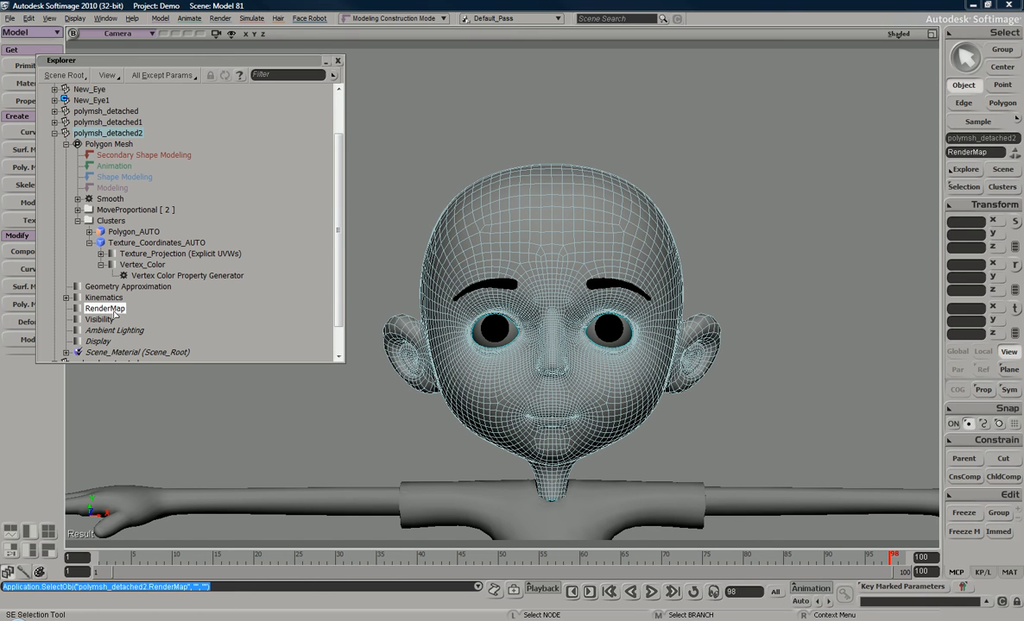
pyautogui.press('Return')
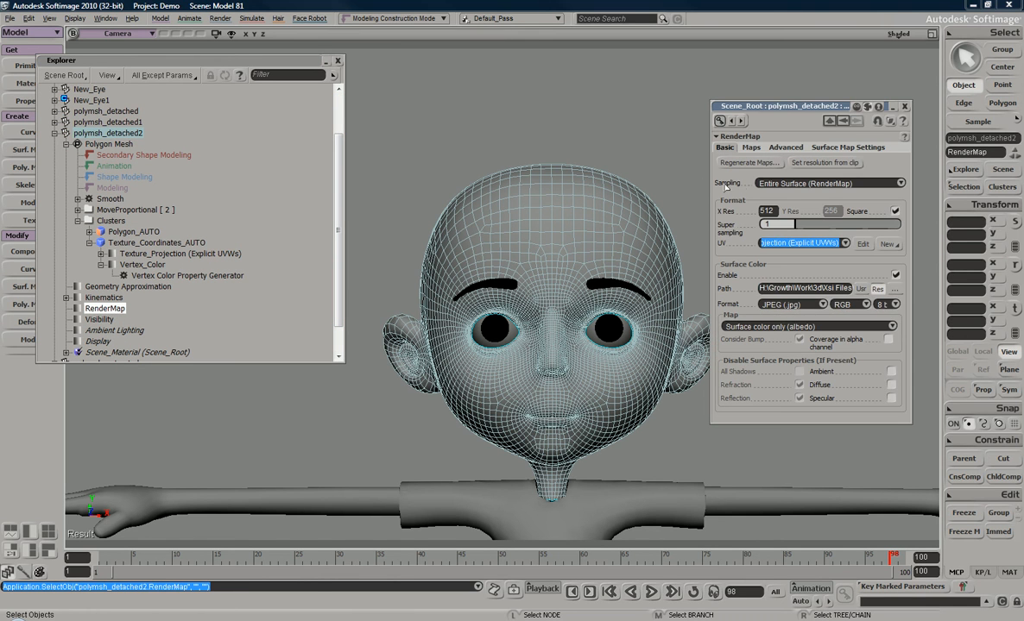
pyautogui.click(794, 184)
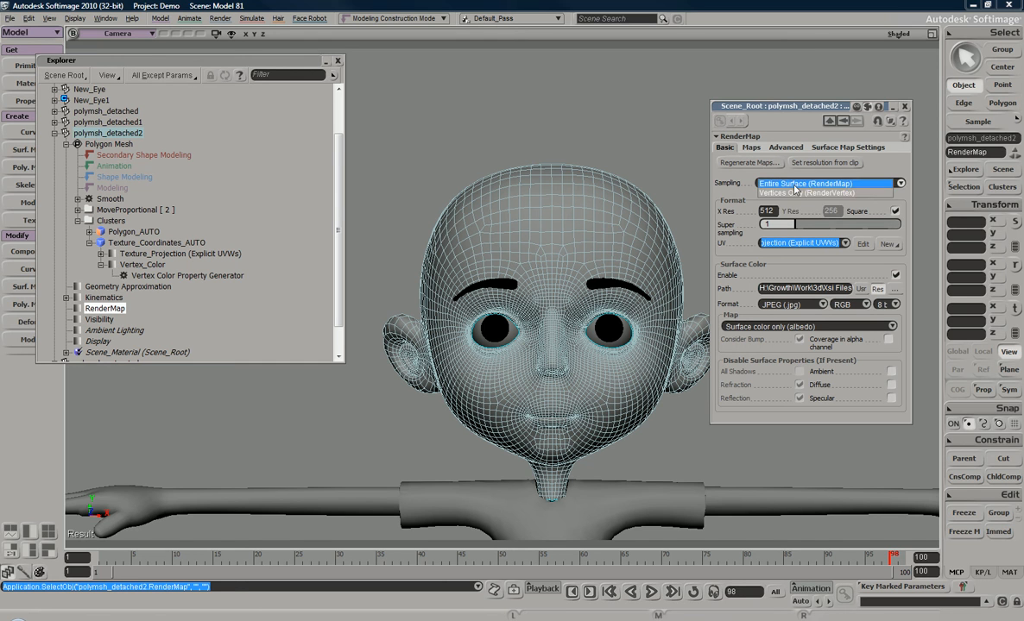
pyautogui.click(795, 193)
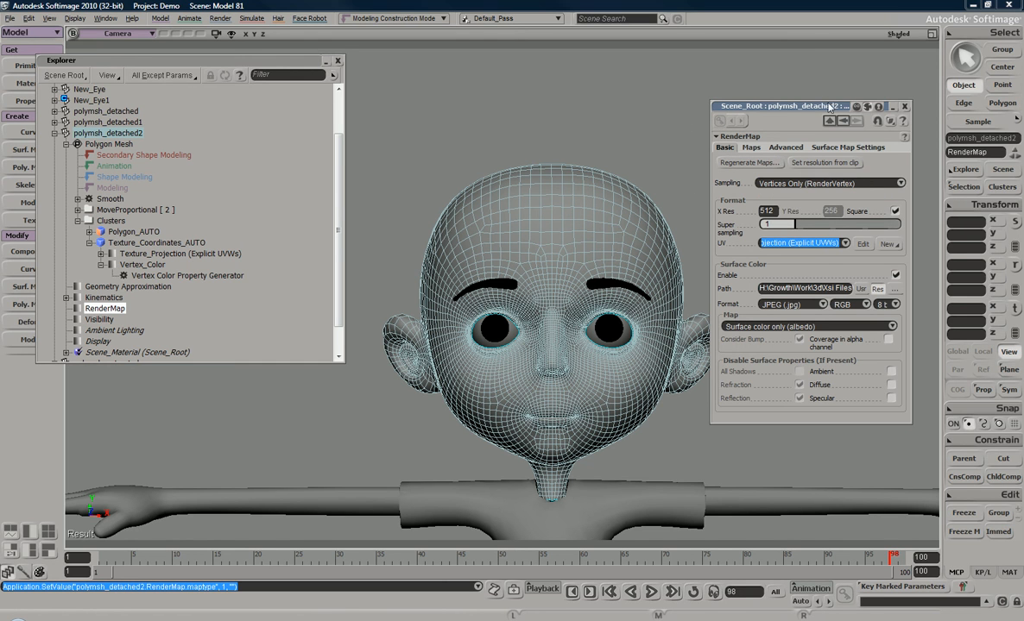
# Step: Assign Vertex_Color as the render map's surface color target and choose Surface color only (albedo) as the map
pyautogui.moveTo(805, 106); pyautogui.dragTo(850, 90)
pyautogui.click(891, 210)
pyautogui.click(807, 202)
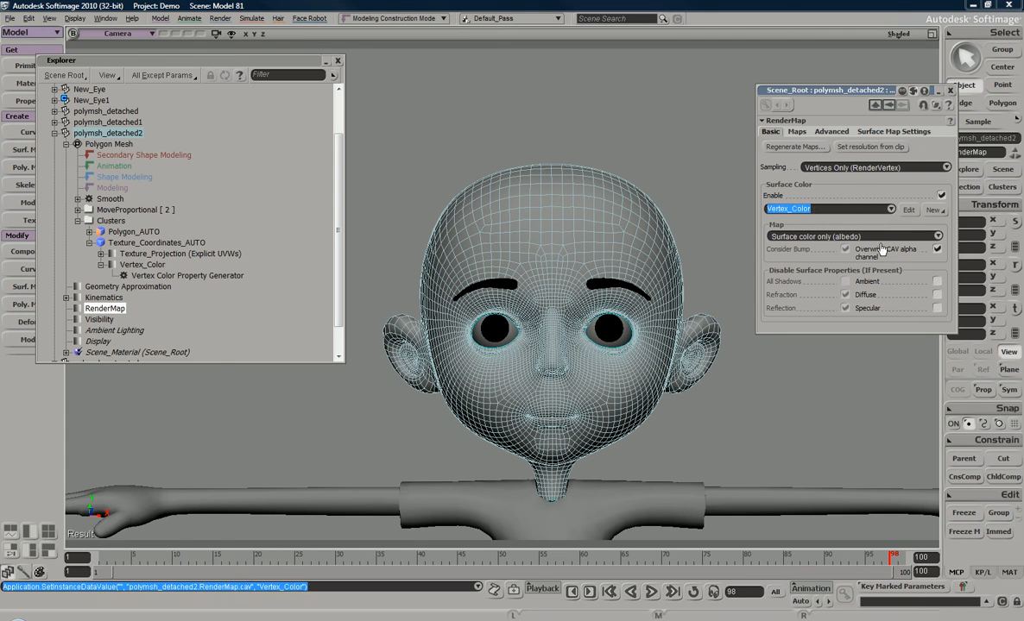
pyautogui.click(809, 238)
pyautogui.click(807, 239)
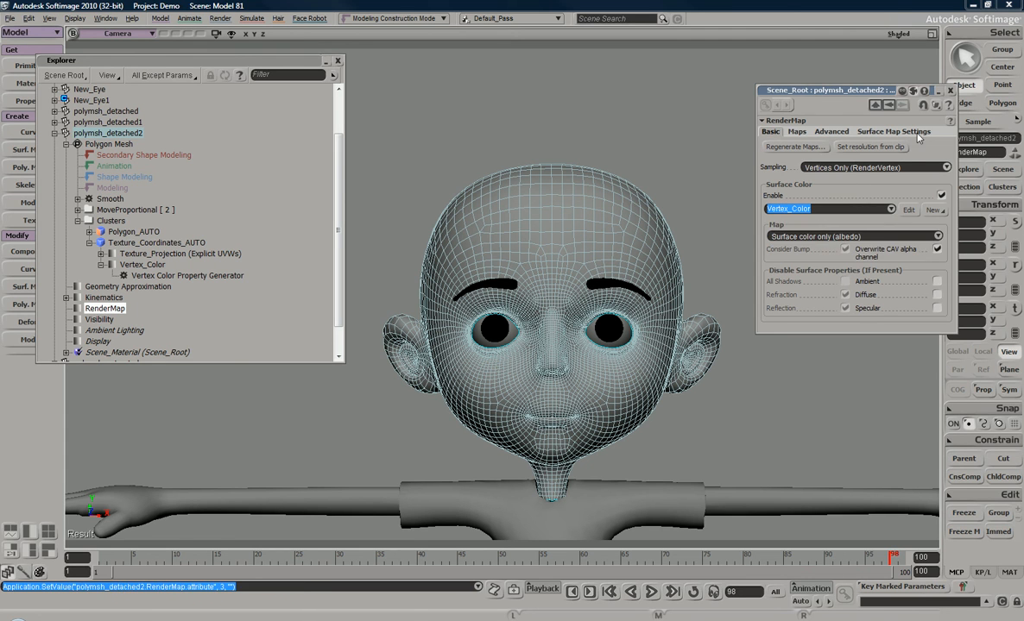
# Step: Regenerate the maps to bake the head's surface color into its vertices
pyautogui.press('s')
pyautogui.moveTo(555, 334); pyautogui.dragTo(513, 326)
pyautogui.press('s')
pyautogui.moveTo(628, 241); pyautogui.dragTo(637, 253)
pyautogui.press('s')
pyautogui.moveTo(637, 253); pyautogui.dragTo(635, 279, button='middle')
pyautogui.click(795, 147)
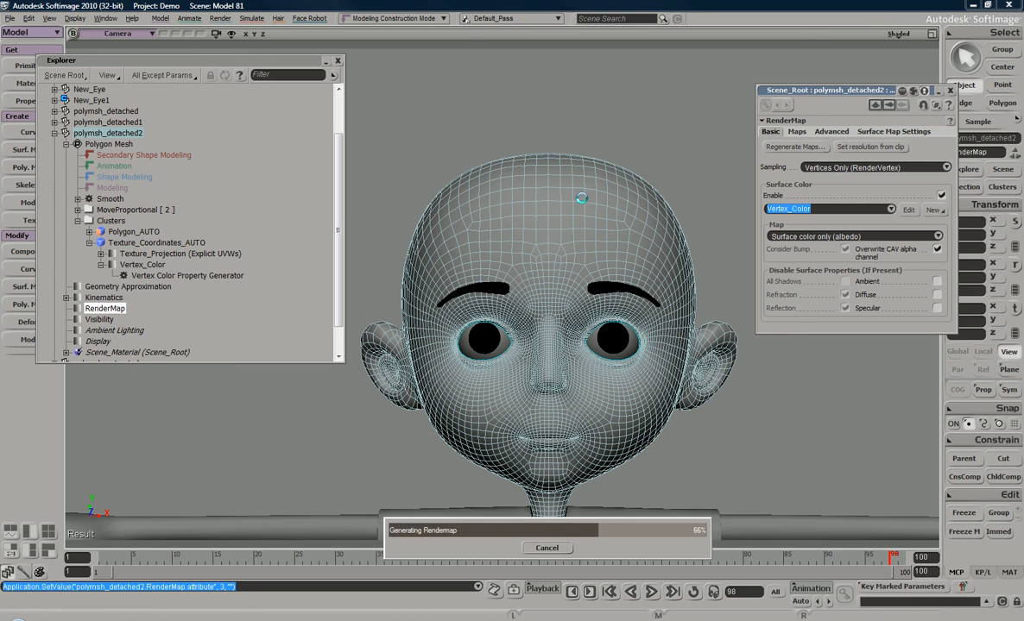
# Step: Deselect the head and examine its baked vertex colors from the front, above and the side, both close up and at a distance
pyautogui.press('s')
pyautogui.moveTo(569, 361); pyautogui.dragTo(610, 240, button='middle')
pyautogui.moveTo(610, 240); pyautogui.dragTo(534, 329, button='right')
pyautogui.moveTo(561, 307); pyautogui.dragTo(540, 297)
pyautogui.moveTo(539, 297); pyautogui.dragTo(634, 195, button='middle')
pyautogui.press('s')
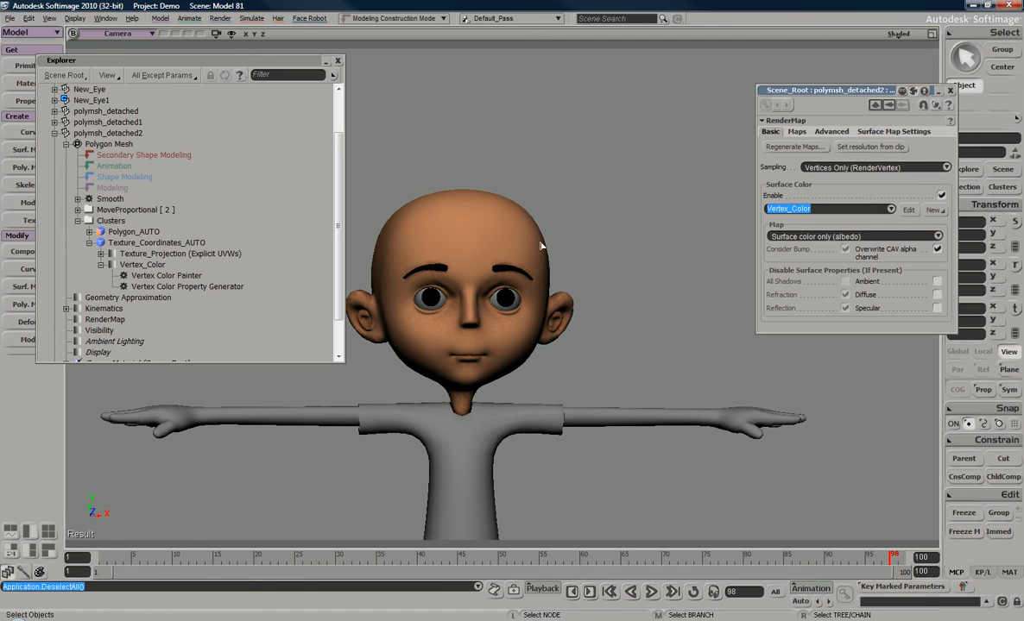
pyautogui.press('s')
pyautogui.moveTo(506, 242); pyautogui.dragTo(433, 237, button='right')
pyautogui.moveTo(512, 251); pyautogui.dragTo(505, 290, button='right')
pyautogui.moveTo(505, 290); pyautogui.dragTo(507, 281, button='middle')
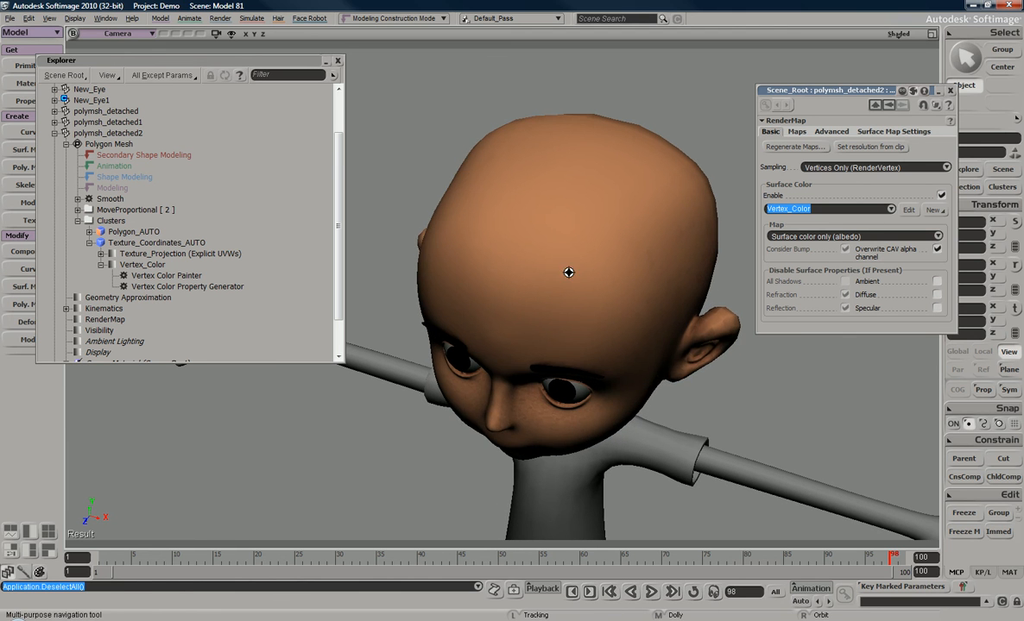
pyautogui.click(508, 276)
pyautogui.moveTo(471, 250); pyautogui.dragTo(480, 366, button='middle')
pyautogui.moveTo(480, 366); pyautogui.dragTo(605, 197, button='right')
pyautogui.press('space')
pyautogui.click(656, 229)
pyautogui.press('s')
pyautogui.moveTo(560, 291); pyautogui.dragTo(615, 273, button='right')
pyautogui.moveTo(615, 274); pyautogui.dragTo(594, 293, button='middle')
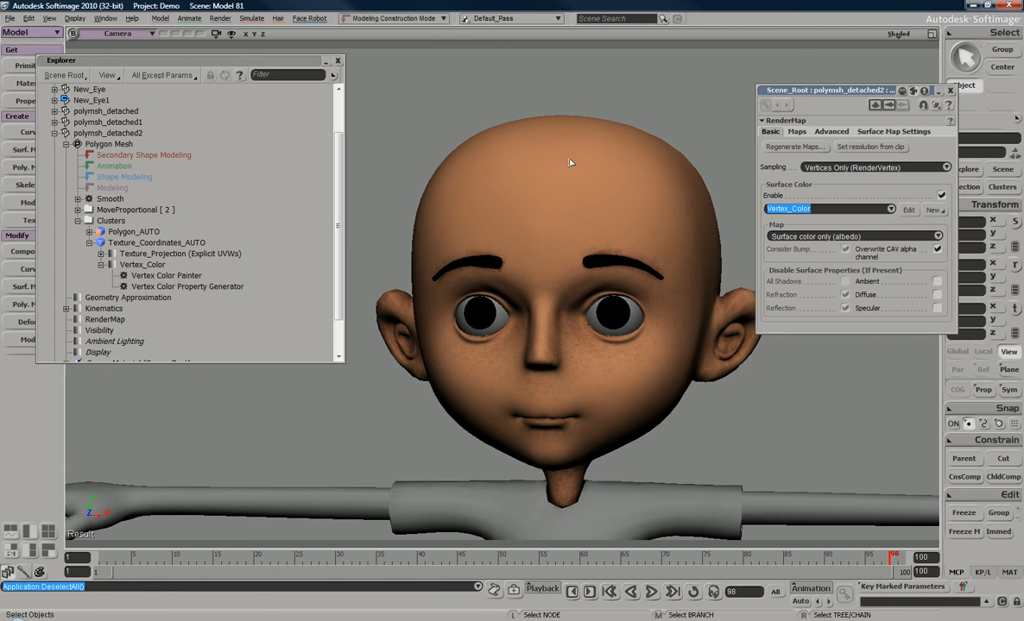
pyautogui.press('s')
pyautogui.moveTo(585, 389); pyautogui.dragTo(549, 370, button='middle')
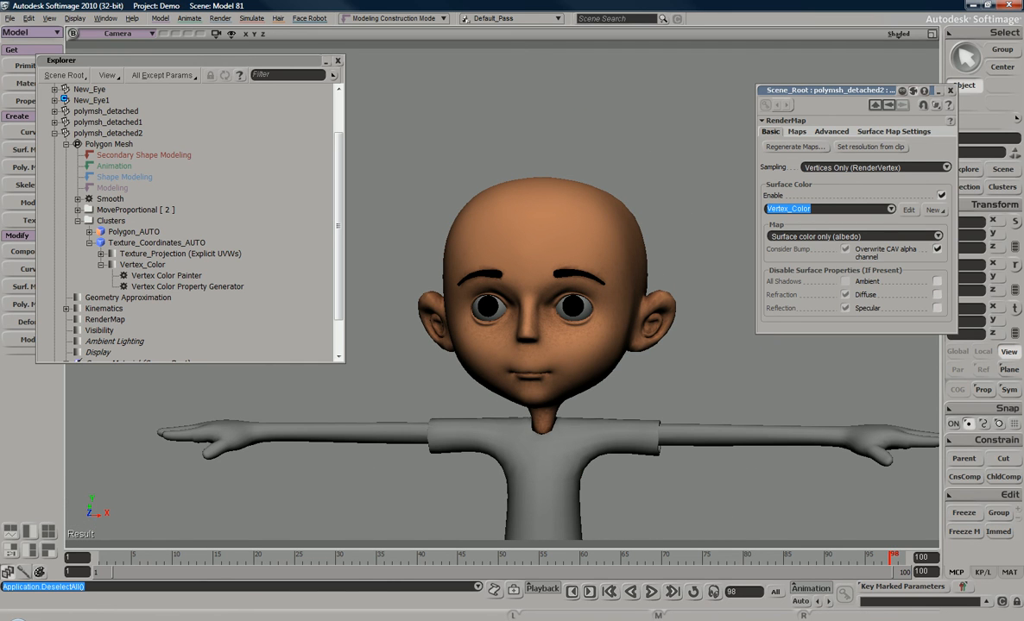